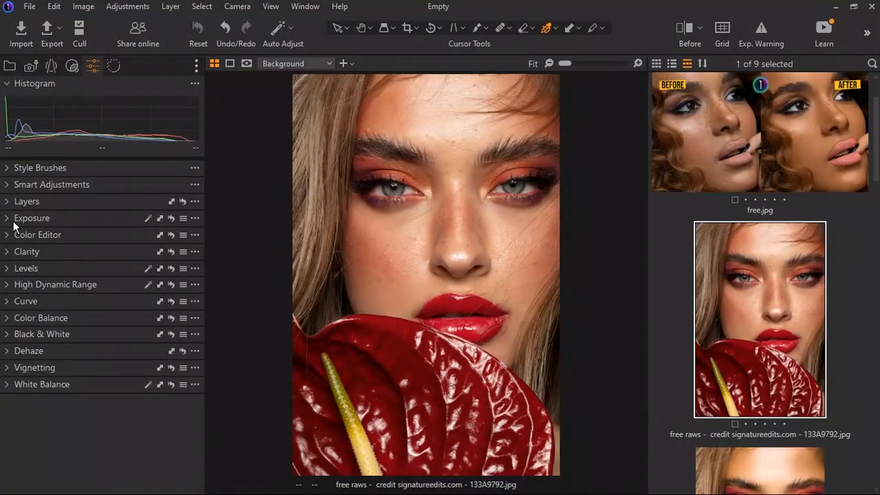
Add a new adjustment layer and name it "skin".
click(18, 203)
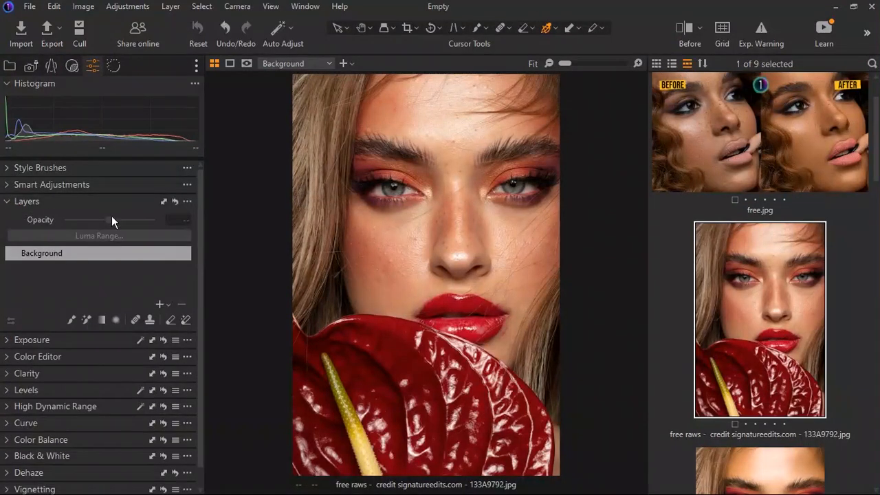
click(175, 311)
click(202, 325)
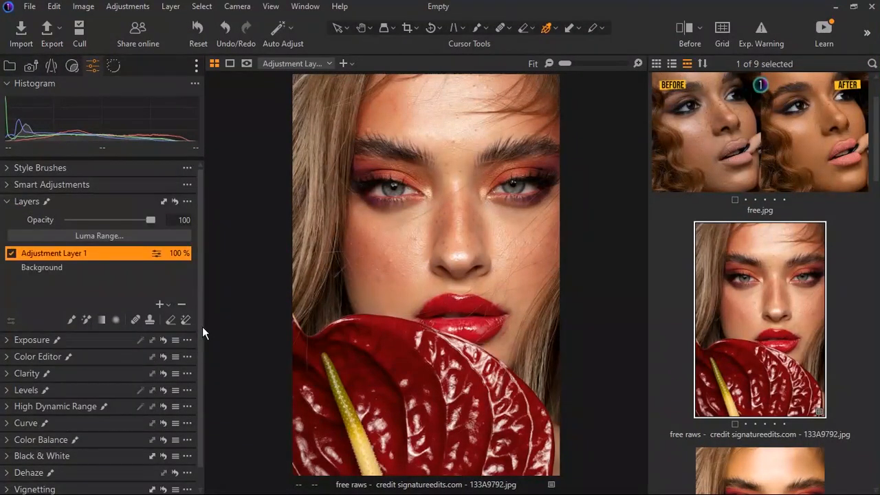
double_click(59, 262)
text(skin)
key(Return)
Mask the face's skin on the skin layer with the Magic Brush, sampling from the forehead, and check the mask overlay.
click(87, 320)
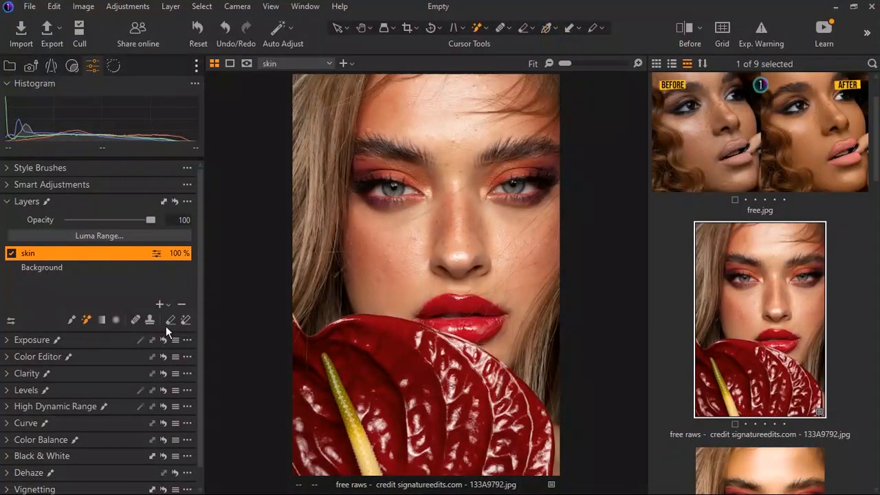
click(456, 108)
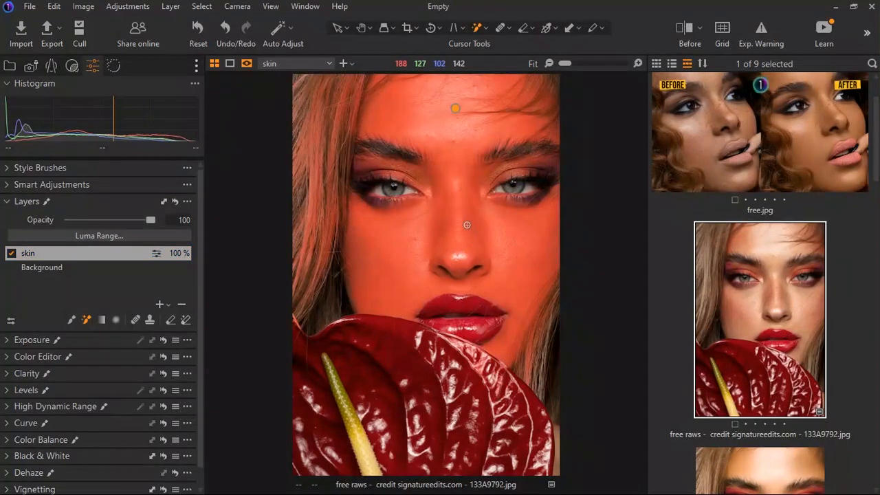
scroll(492, 227, up, 2)
scroll(497, 234, down, 1)
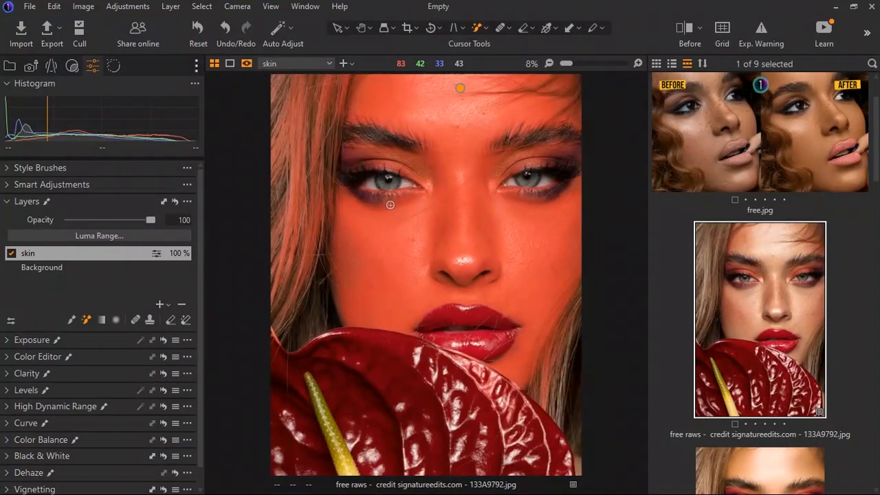
key(m)
key(m)
key(m)
key(m)
Enlarge the mask eraser brush and erase the skin mask from the hair around the face.
key(bracketright)
key(bracketright)
key(bracketright)
key(bracketright)
key(bracketright)
key(bracketright)
key(bracketright)
key(bracketright)
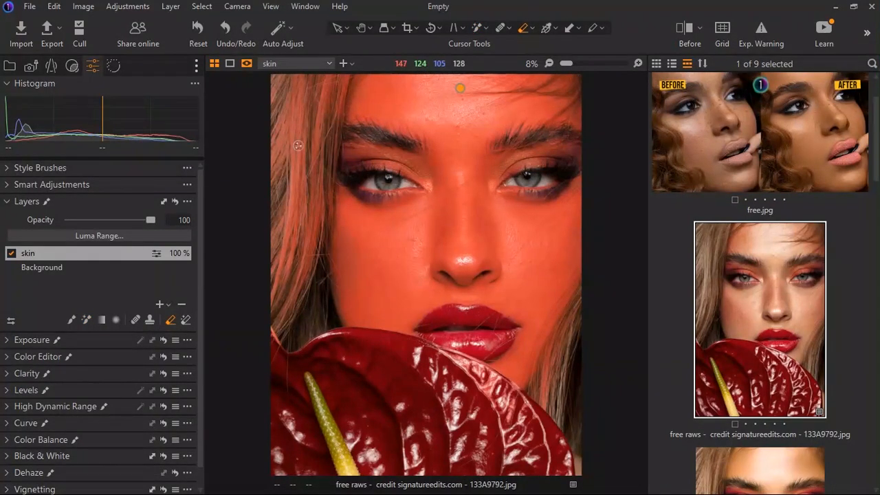
key(bracketright)
key(bracketright)
key(bracketright)
key(bracketright)
key(bracketright)
key(bracketright)
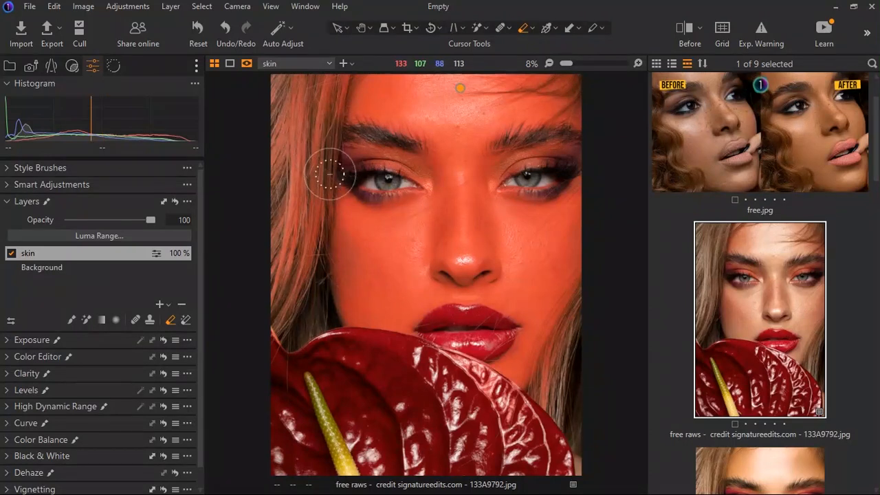
click(297, 141)
mouse_move(320, 163)
mouse_down()
mouse_move(305, 243)
mouse_move(349, 117)
mouse_move(314, 320)
mouse_move(335, 233)
mouse_move(340, 96)
mouse_move(348, 114)
mouse_move(340, 177)
mouse_up()
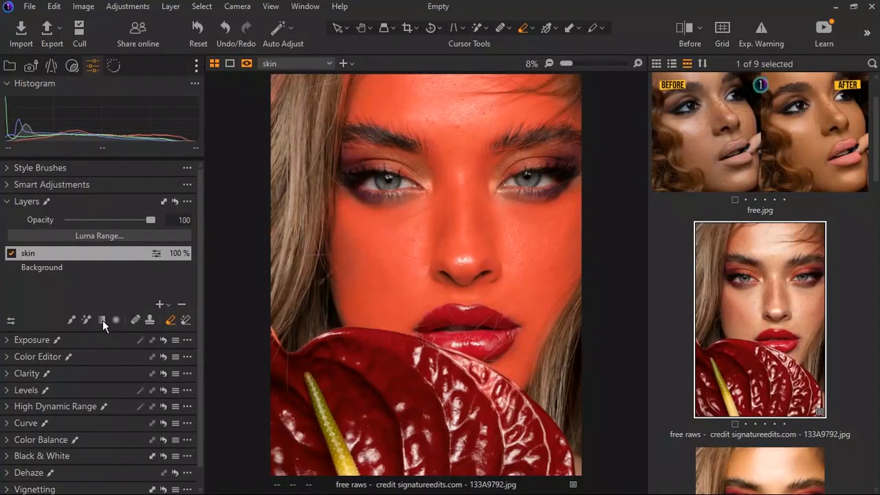
Open the Color Editor's Skin Tone controls for the skin layer.
click(21, 203)
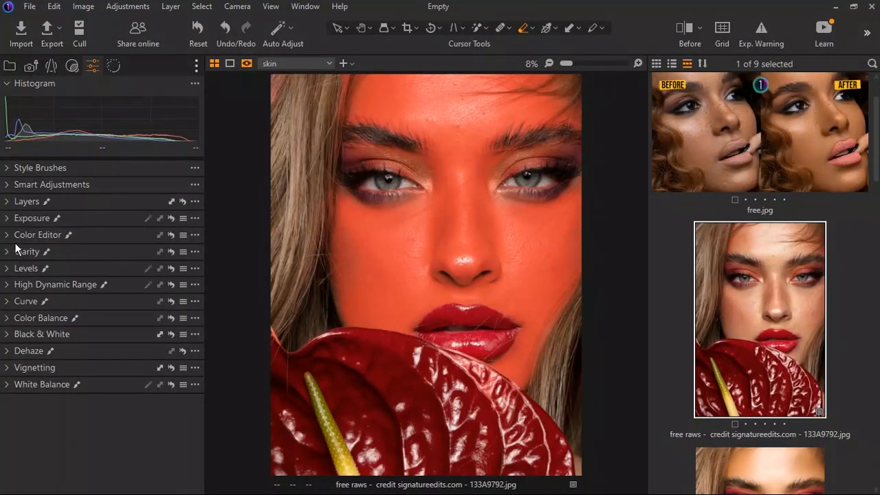
click(13, 237)
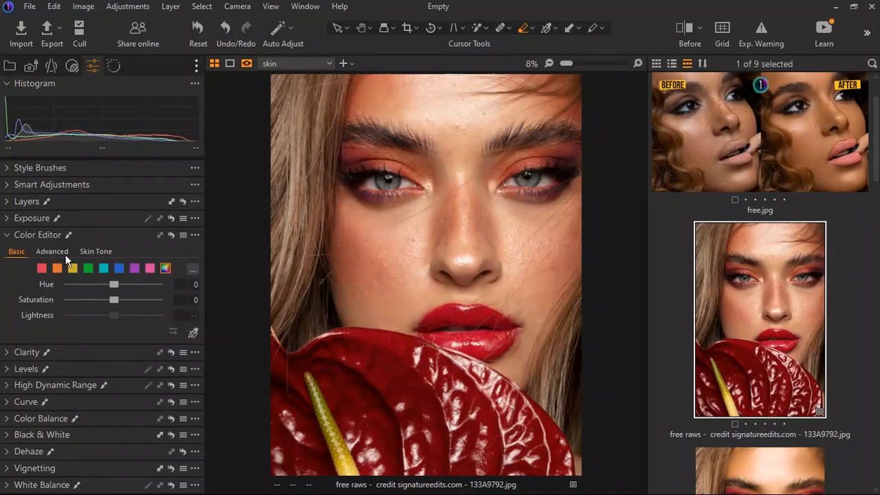
click(96, 253)
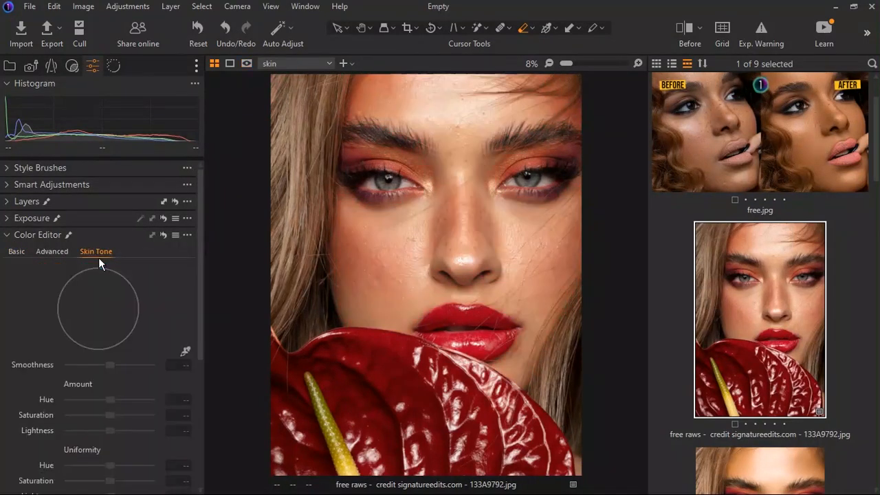
scroll(151, 322, down, 3)
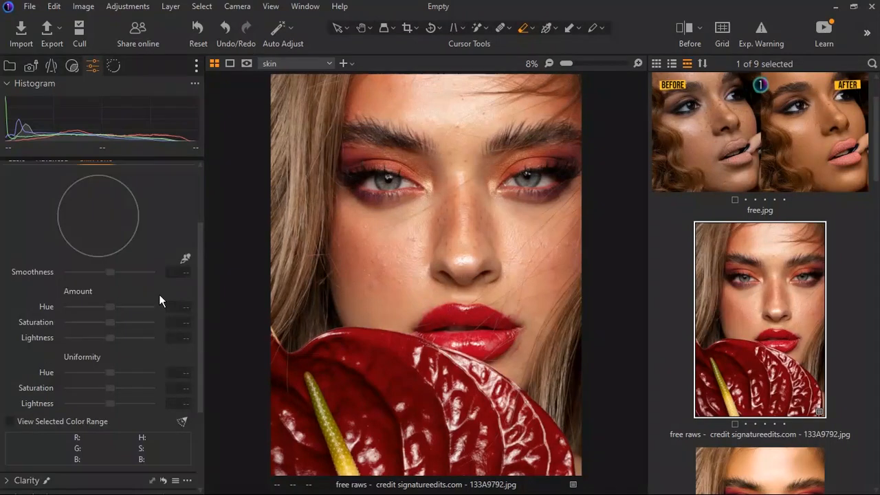
Sample a reference skin tone beside the upper nose bridge.
click(186, 260)
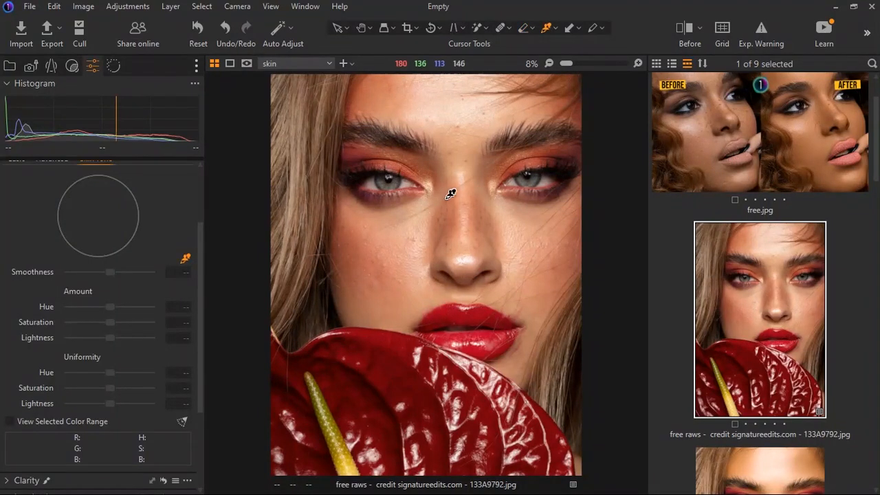
scroll(488, 180, up, 2)
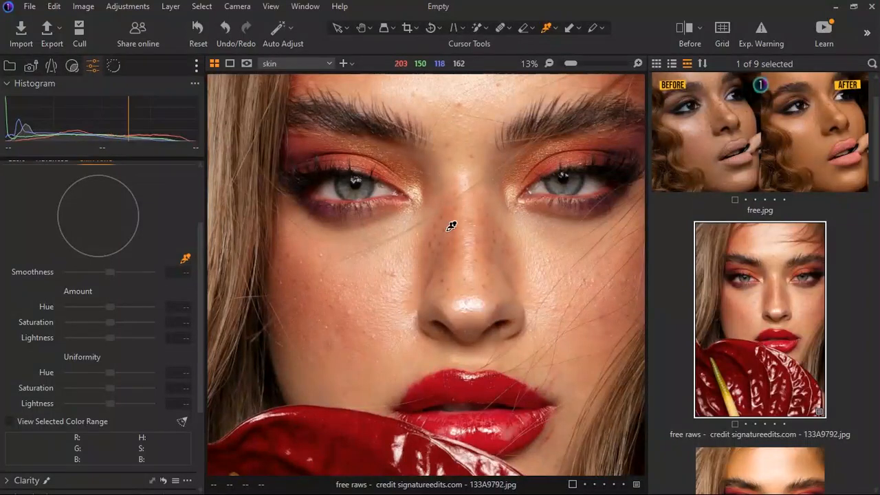
click(486, 175)
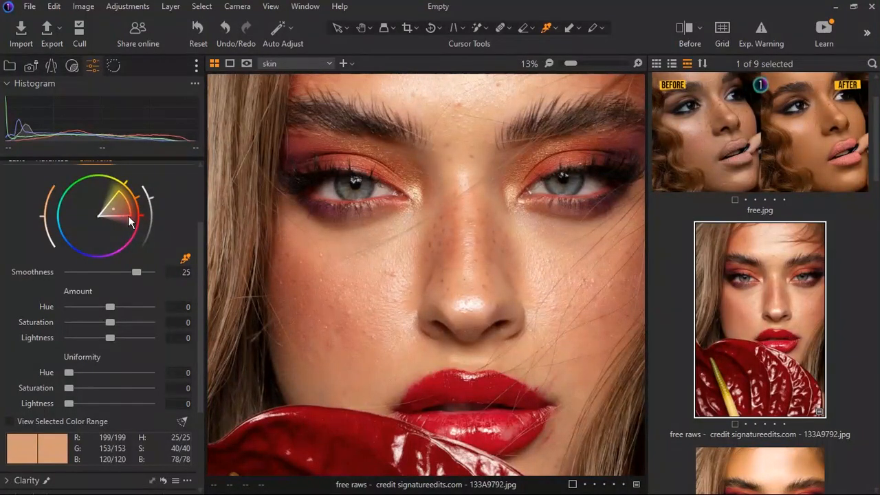
scroll(113, 328, down, 1)
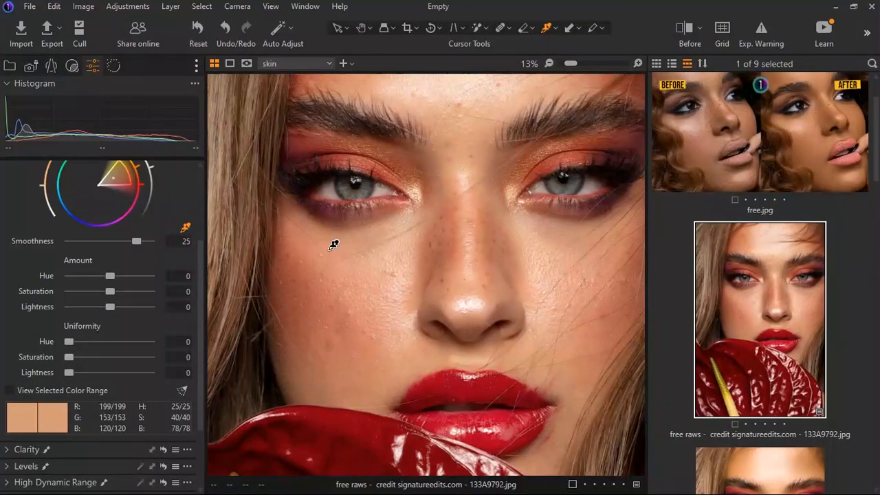
scroll(230, 321, down, 3)
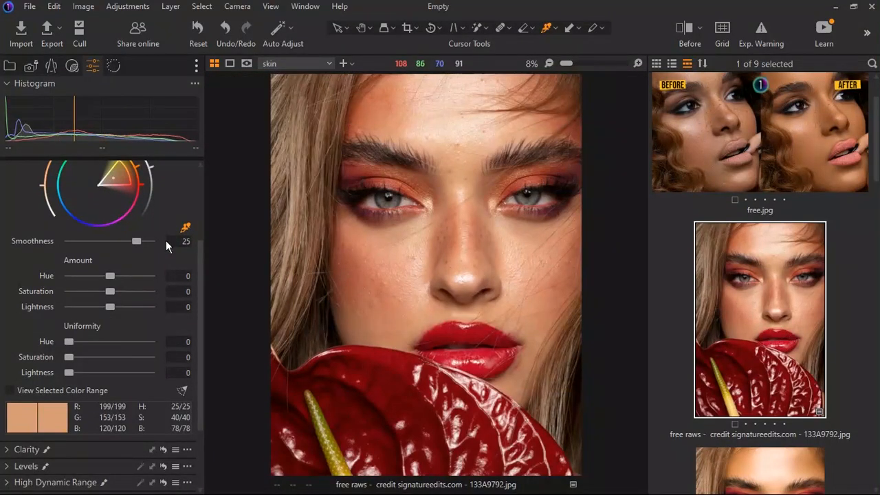
Set the skin tone uniformity to Hue 77, Saturation 97 and Lightness 11, and the amount Hue to -4.4.
click(109, 298)
drag(89, 349, 142, 345)
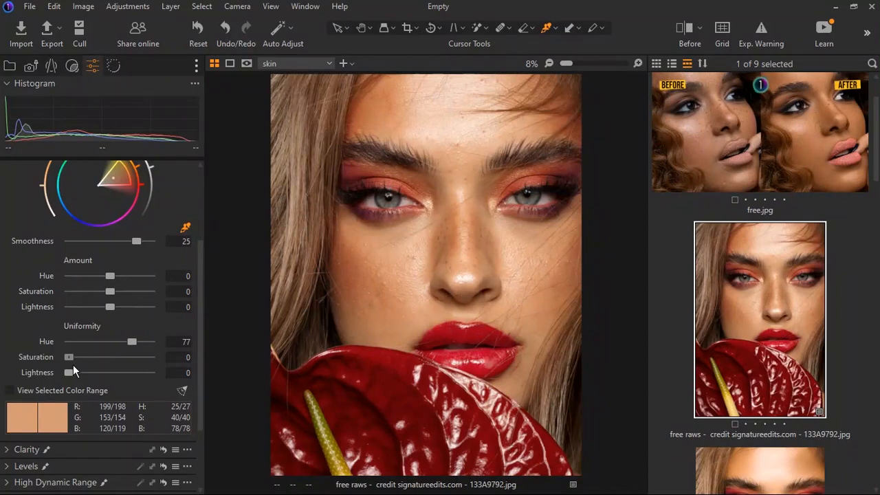
drag(109, 363, 151, 364)
drag(77, 381, 83, 381)
drag(122, 281, 87, 292)
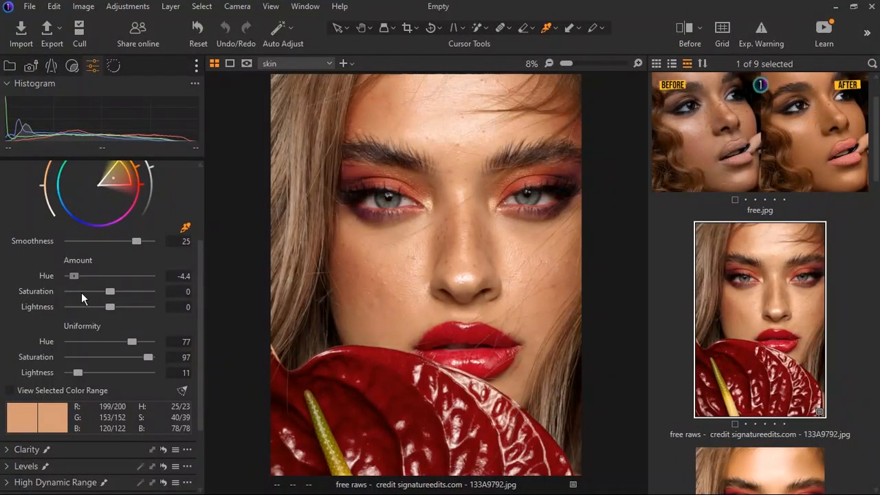
Sample the skin beside the upper nose bridge as the Skin Tone reference colour and check the layer mask.
scroll(156, 317, up, 1)
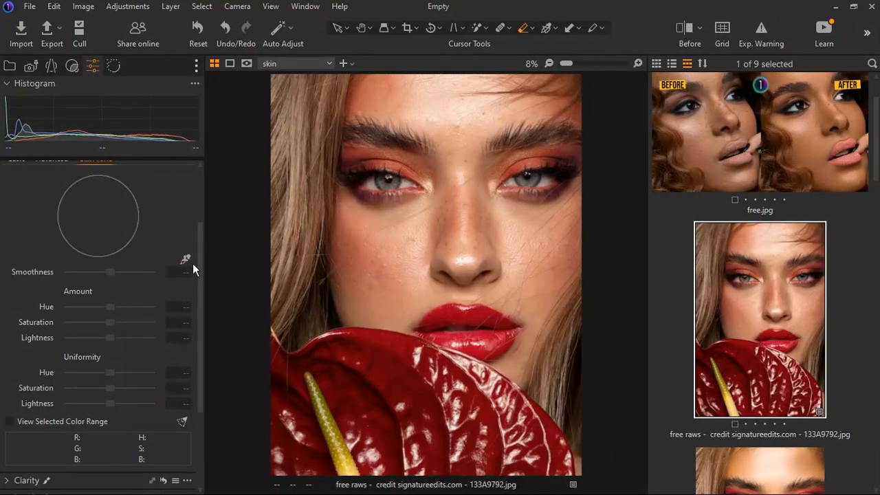
click(186, 260)
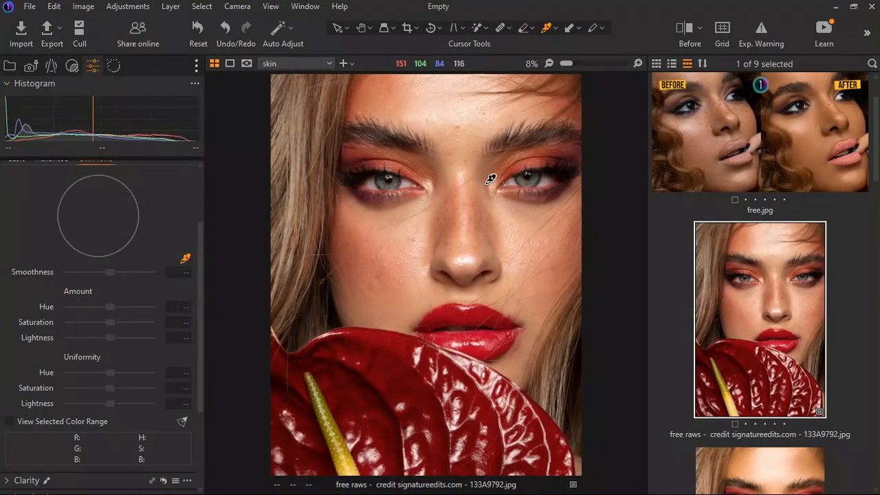
scroll(491, 178, up, 2)
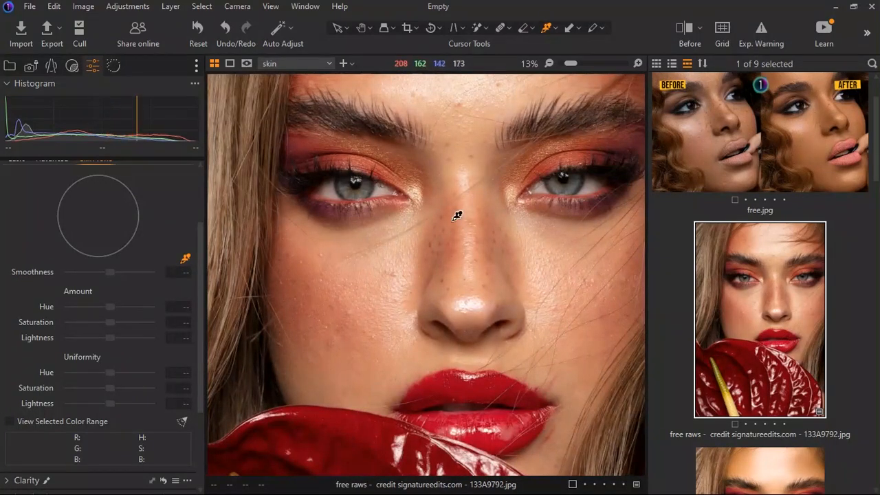
click(487, 174)
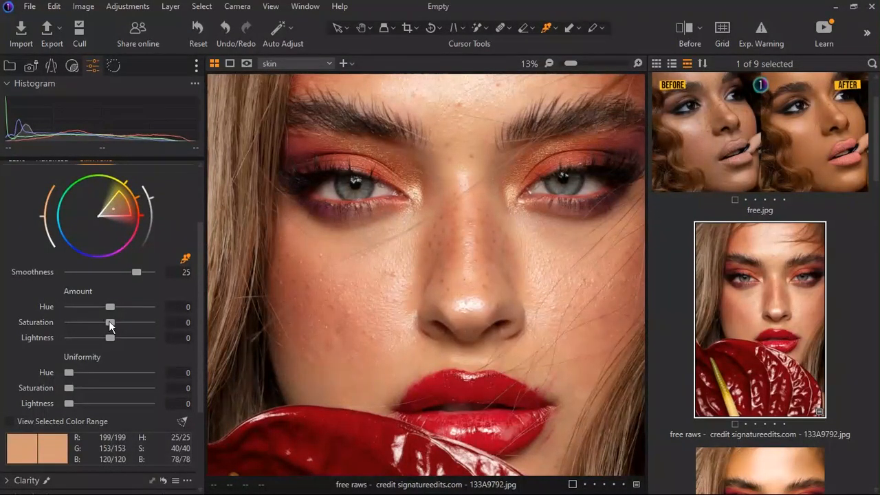
scroll(119, 304, down, 1)
scroll(349, 235, down, 2)
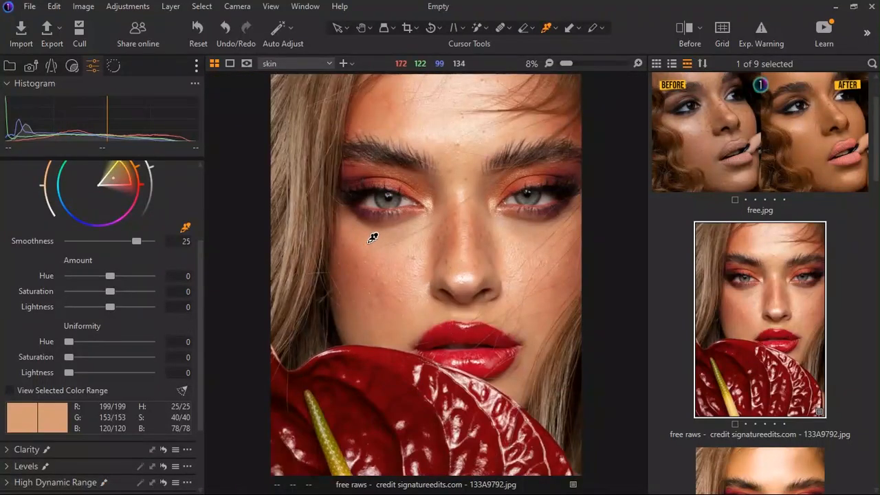
key(m)
key(m)
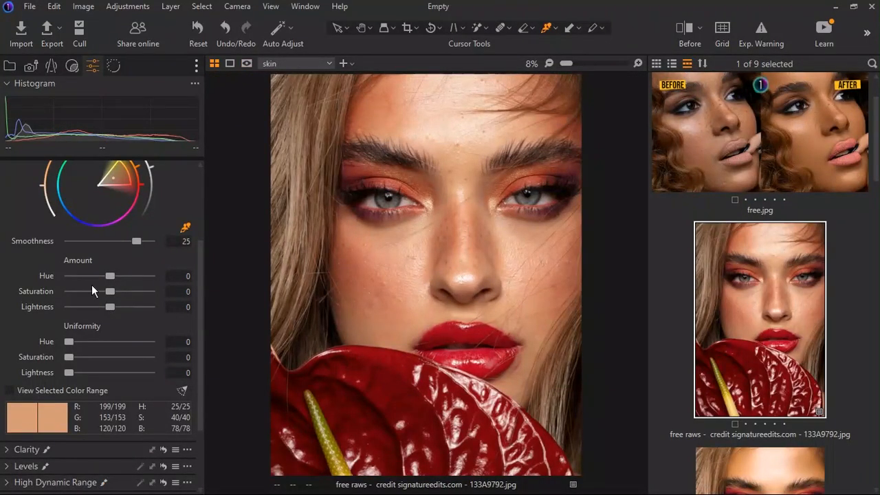
Even out the sampled skin tone with uniformity values of Hue 77, Saturation 97 and Lightness 11.
drag(86, 350, 142, 345)
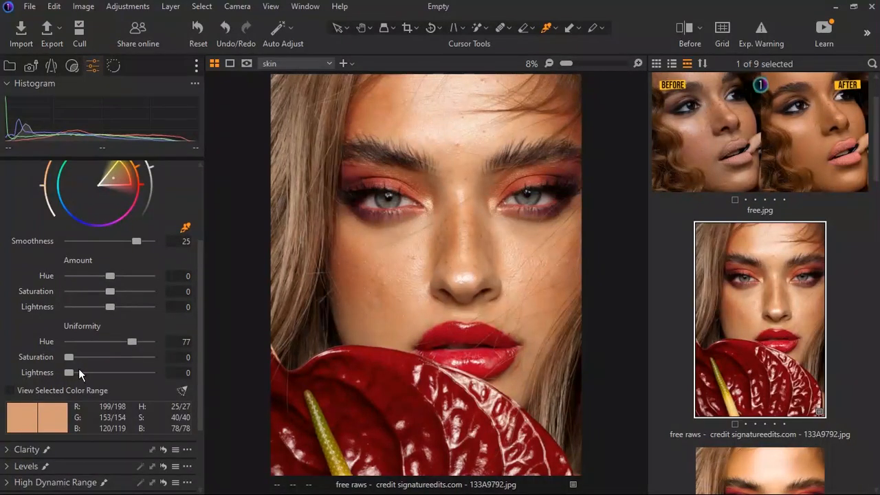
drag(73, 366, 148, 364)
drag(76, 381, 83, 379)
Try shifting the skin tone's amount Hue to -5.
drag(118, 281, 77, 293)
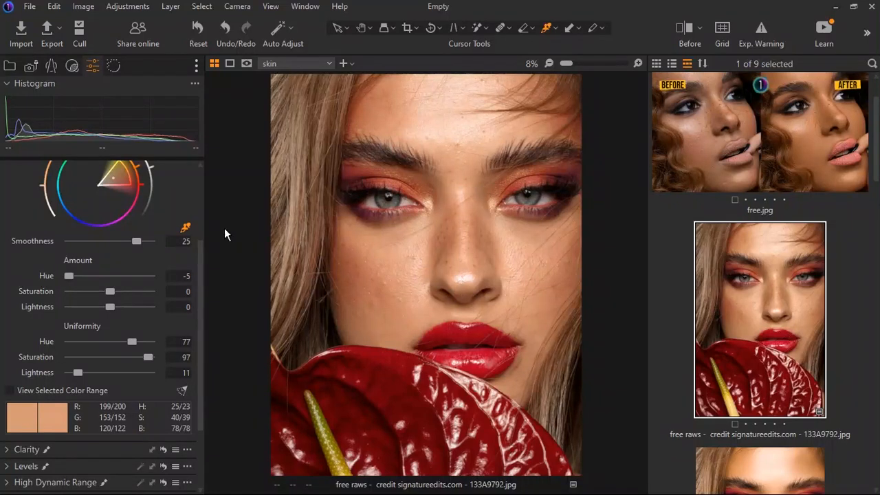
drag(427, 275, 77, 294)
double_click(74, 283)
Compare the portrait in the split before/after view, moving the divider to the photo's left edge.
click(685, 29)
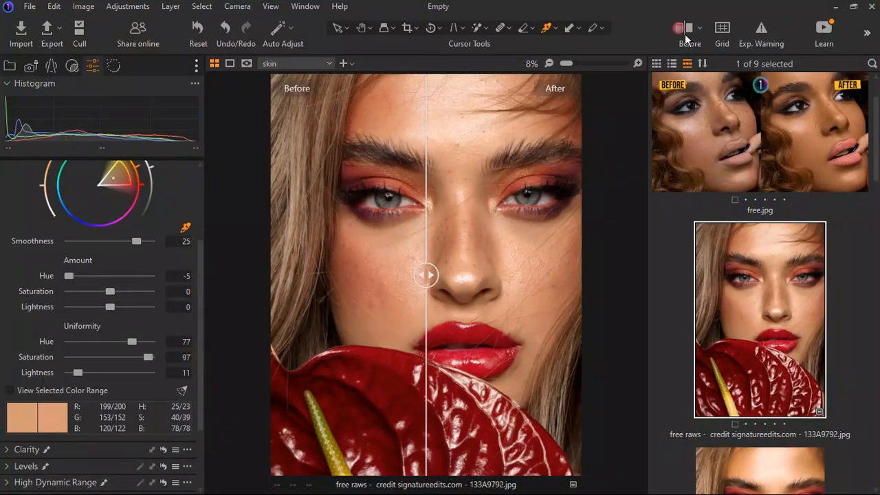
drag(426, 275, 187, 276)
Set the skin tone's amount Hue to 1.3 and its uniformity Hue to 83.
double_click(92, 275)
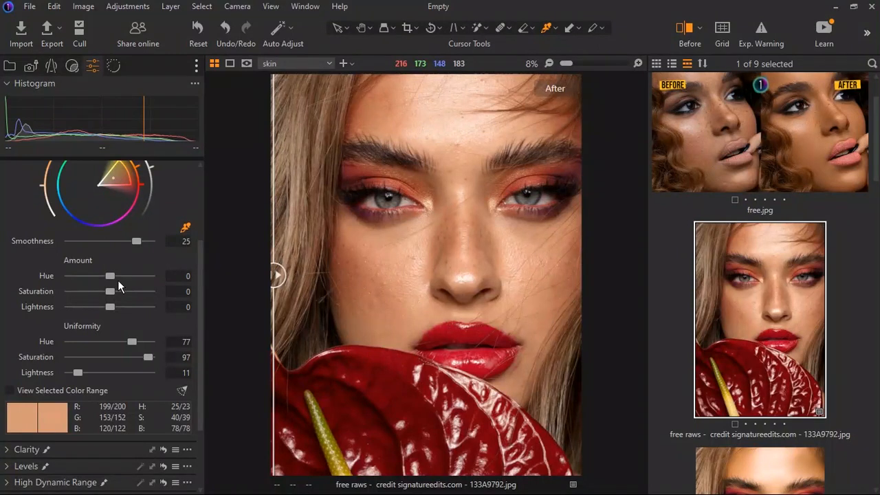
drag(117, 281, 125, 279)
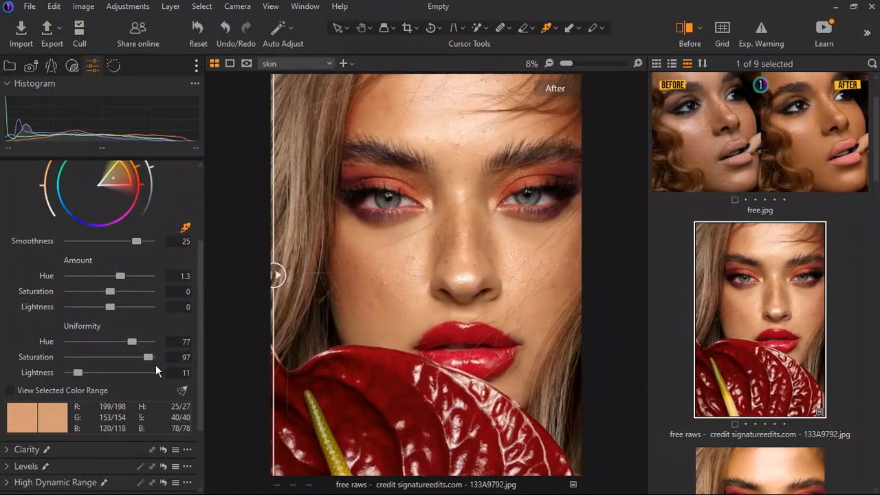
drag(139, 344, 145, 342)
Add another adjustment layer above the skin layer and name it "skin 2".
scroll(141, 288, up, 4)
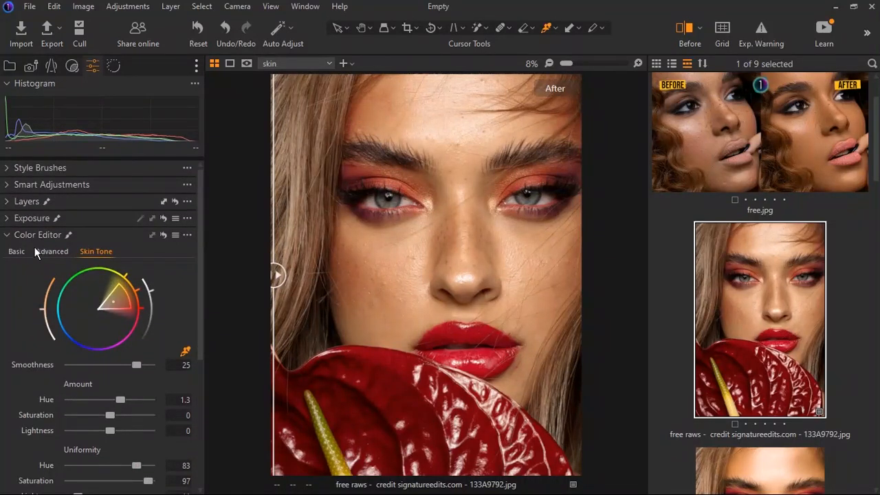
click(19, 235)
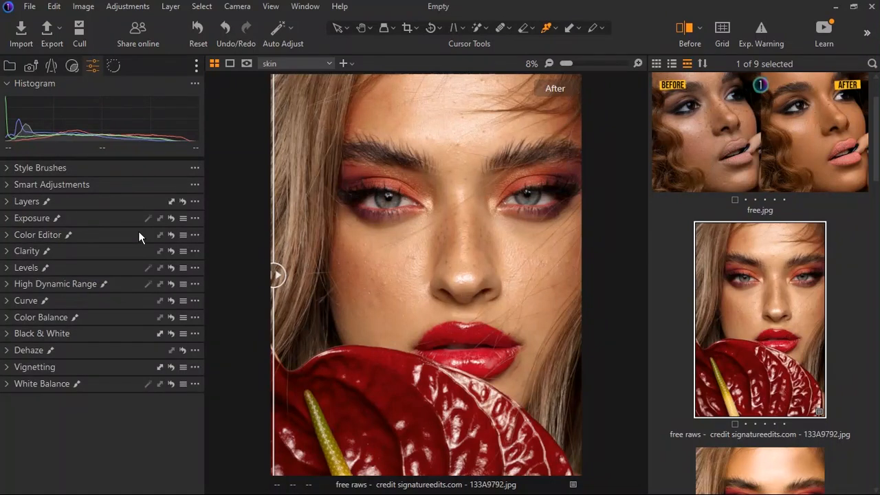
click(14, 208)
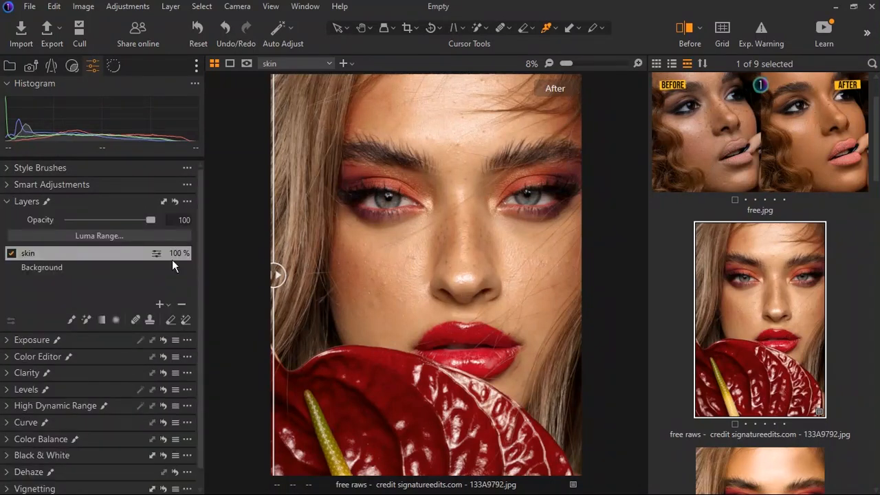
click(164, 305)
click(195, 321)
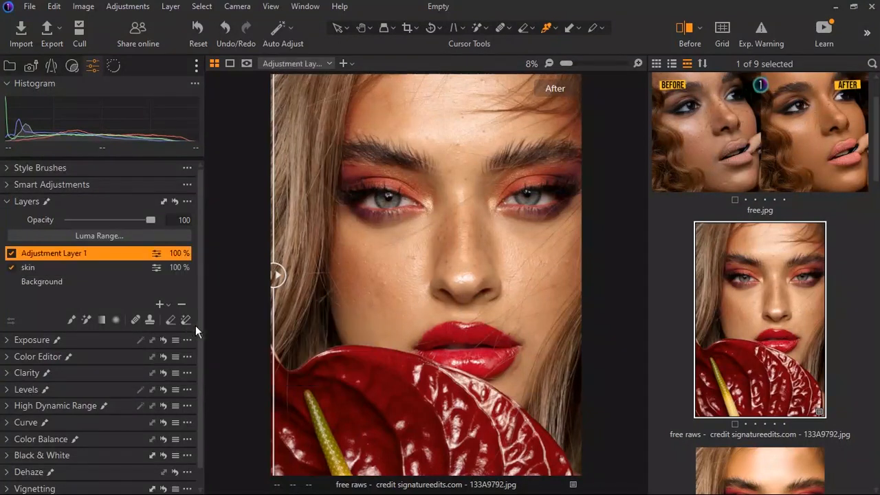
double_click(64, 262)
text(skin 2)
key(Return)
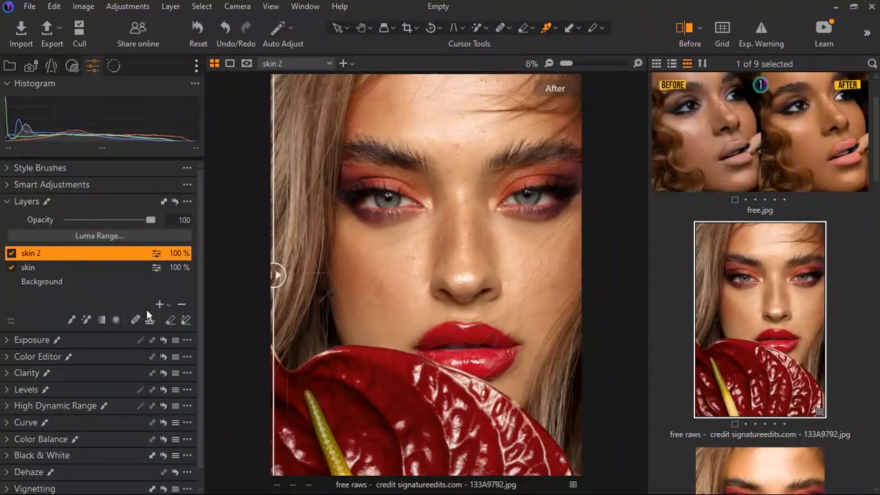
Paint the skin 2 layer's mask with the Magic Brush over the reddish skin on the forehead edges, temple, left cheek and side of the nose.
click(89, 321)
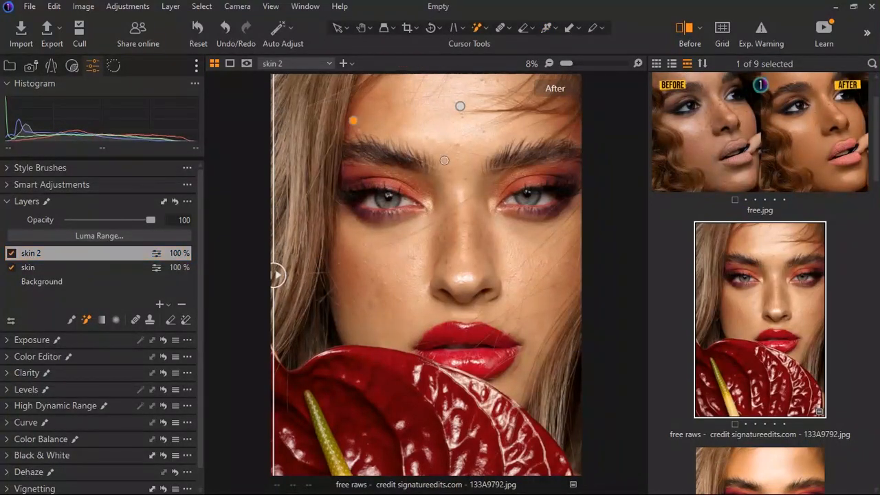
click(492, 153)
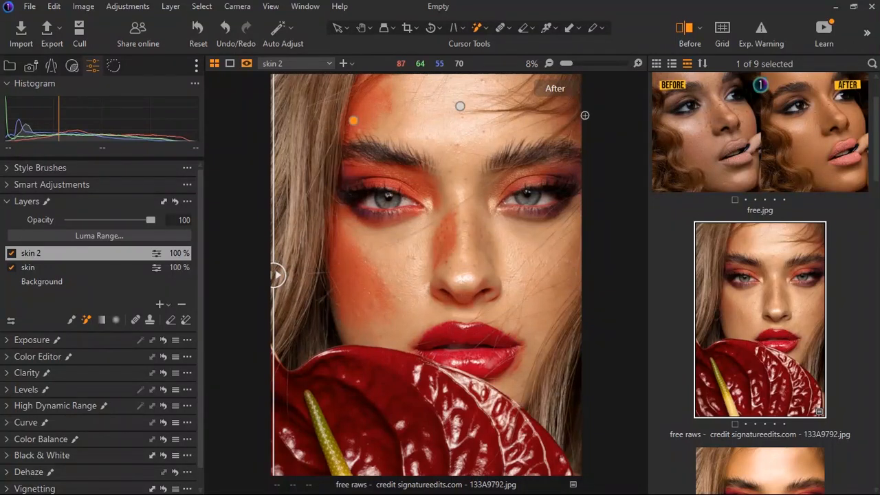
click(583, 151)
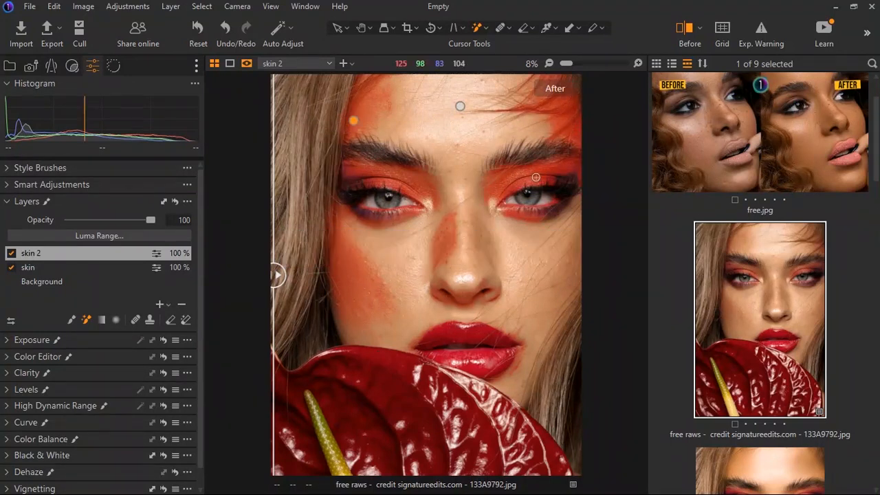
Erase the skin 2 mask from the eyelids and under-eye areas of both eyes.
click(170, 321)
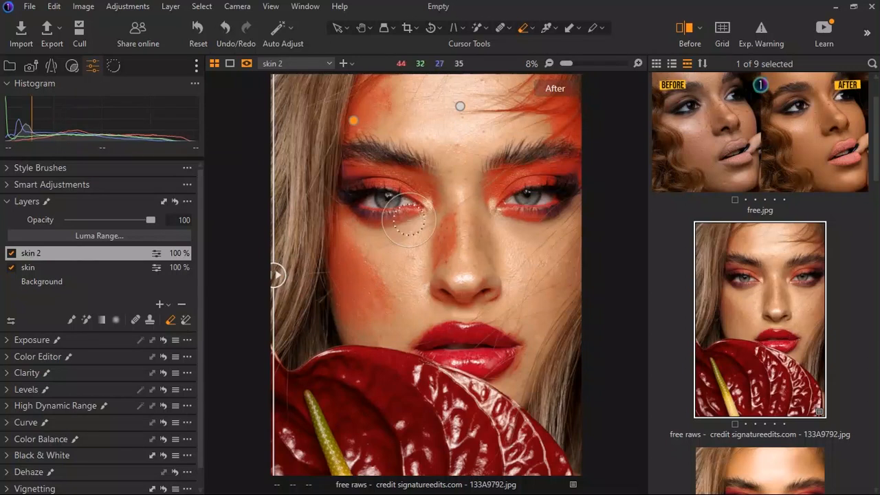
mouse_move(438, 219)
mouse_down()
mouse_move(368, 201)
mouse_move(374, 212)
mouse_move(429, 221)
mouse_move(383, 230)
mouse_move(435, 227)
mouse_move(406, 239)
mouse_move(391, 237)
mouse_move(396, 231)
mouse_up()
mouse_move(571, 233)
mouse_down()
mouse_move(570, 200)
mouse_move(540, 207)
mouse_move(531, 226)
mouse_move(584, 204)
mouse_move(611, 204)
mouse_move(580, 226)
mouse_move(545, 233)
mouse_move(596, 222)
mouse_move(575, 208)
mouse_move(591, 214)
mouse_move(570, 224)
mouse_up()
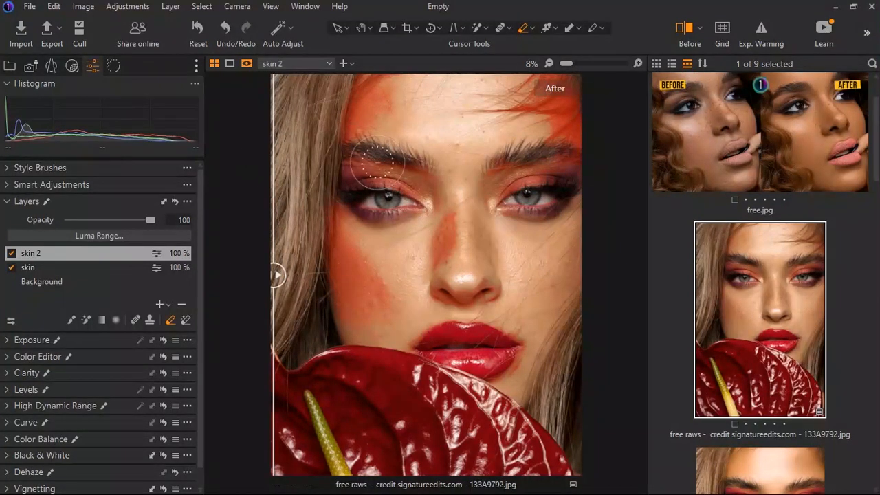
Brush the right temple into the skin 2 mask again and erase the spill around both eyes.
key(b)
drag(582, 135, 583, 151)
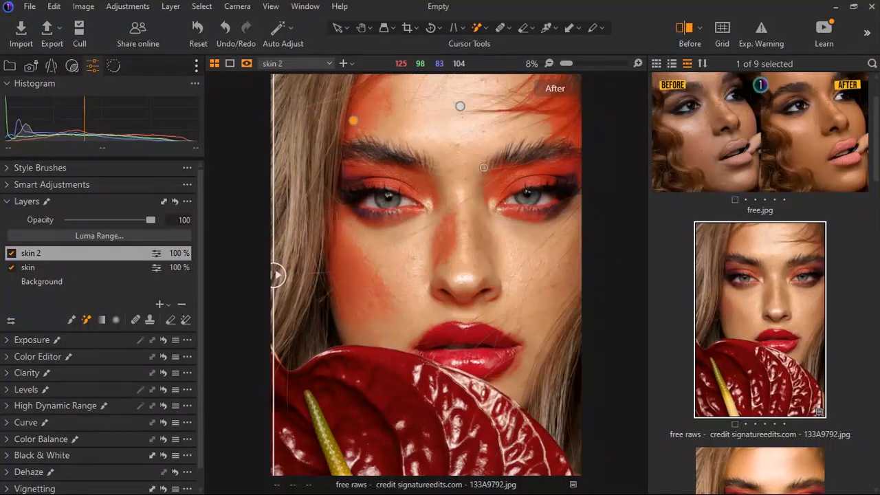
click(171, 319)
mouse_move(394, 226)
mouse_down()
mouse_move(442, 217)
mouse_move(388, 220)
mouse_move(369, 201)
mouse_move(425, 225)
mouse_move(400, 231)
mouse_move(390, 227)
mouse_move(449, 227)
mouse_move(392, 238)
mouse_up()
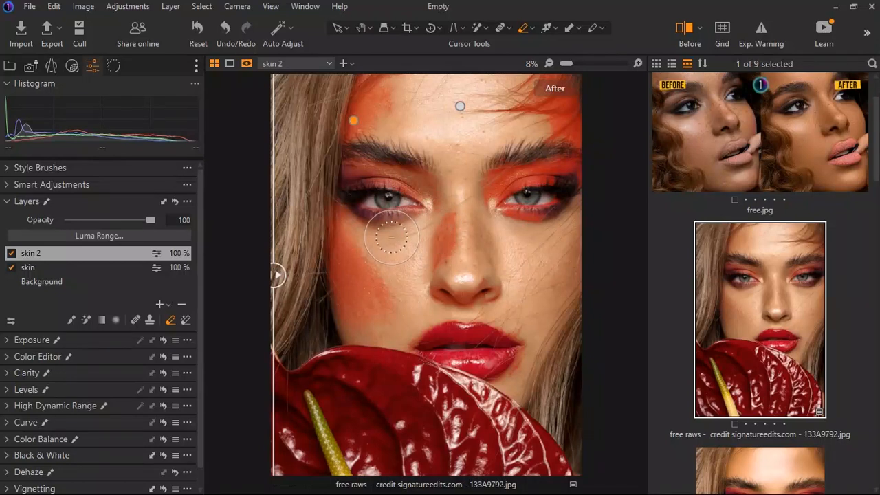
mouse_move(570, 232)
mouse_down()
mouse_move(549, 227)
mouse_move(576, 204)
mouse_move(531, 226)
mouse_move(609, 208)
mouse_move(545, 232)
mouse_move(585, 230)
mouse_move(599, 220)
mouse_move(532, 220)
mouse_up()
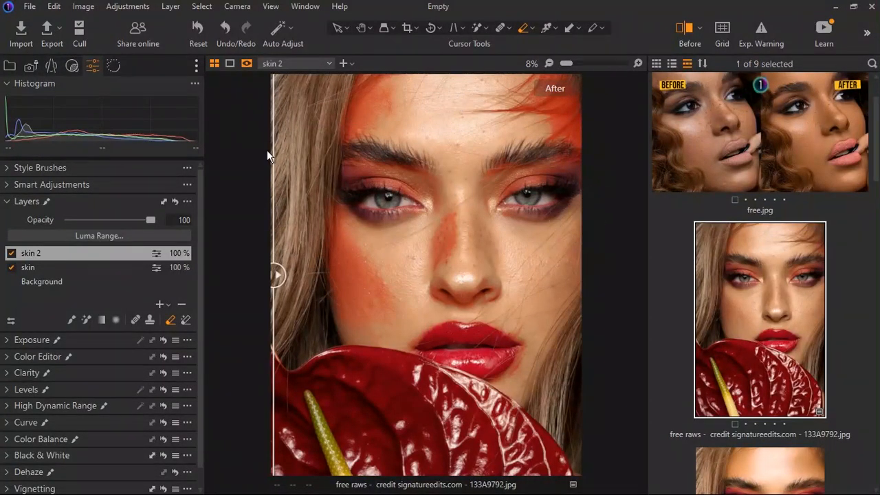
Hide the mask overlay and try Brightness 9 and Saturation -10 on the skin 2 layer.
key(m)
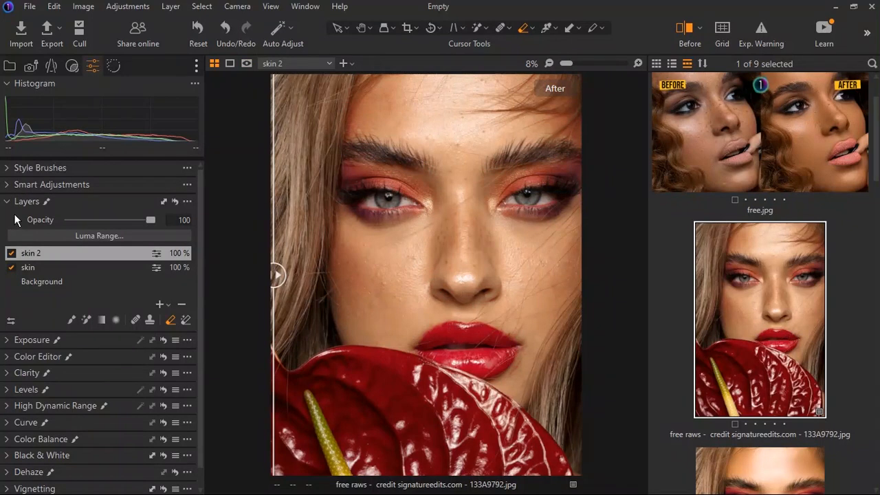
click(13, 200)
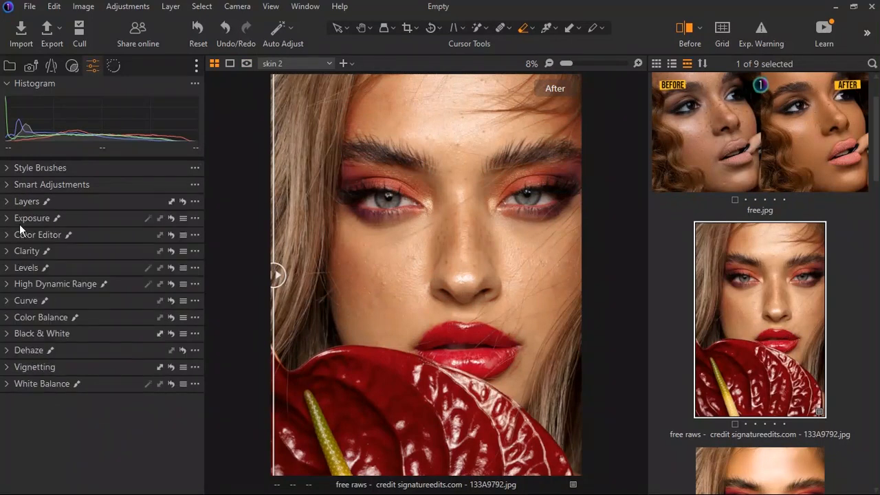
click(14, 219)
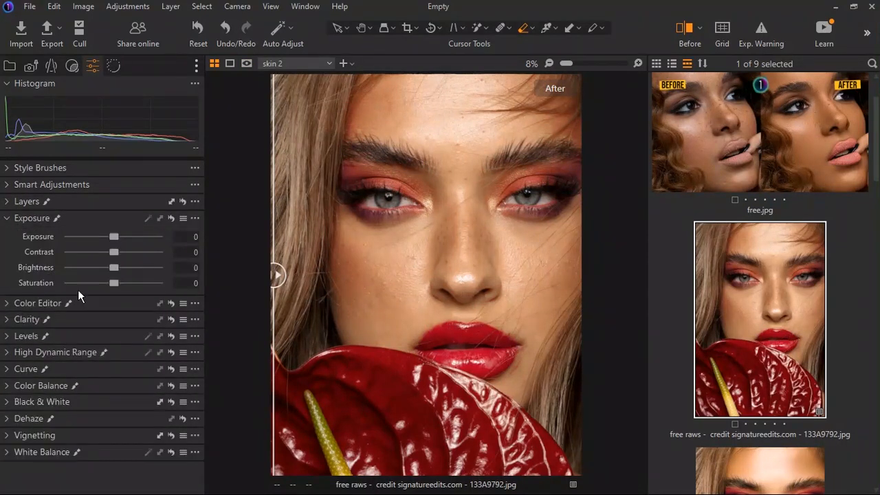
drag(120, 273, 129, 269)
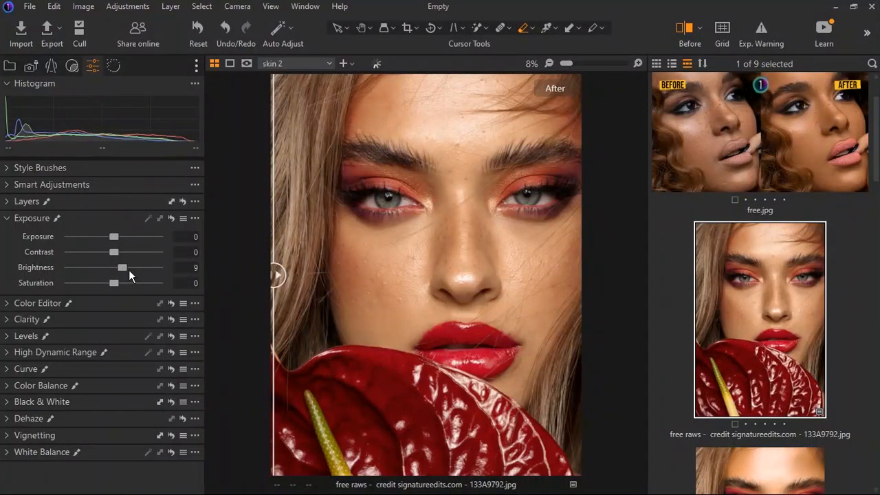
click(15, 228)
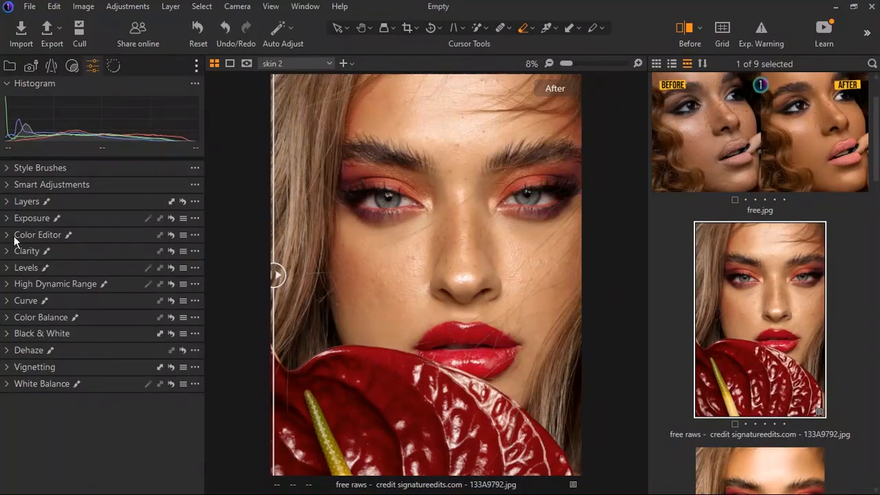
click(14, 230)
drag(119, 289, 114, 290)
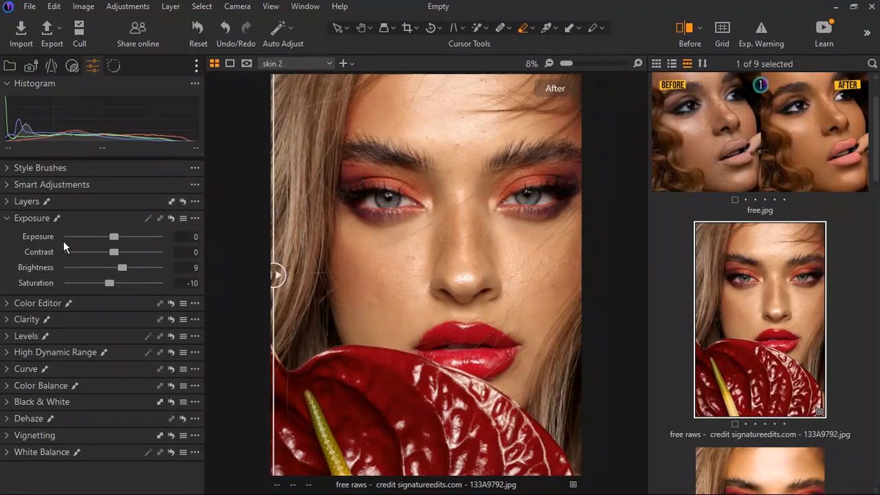
click(12, 223)
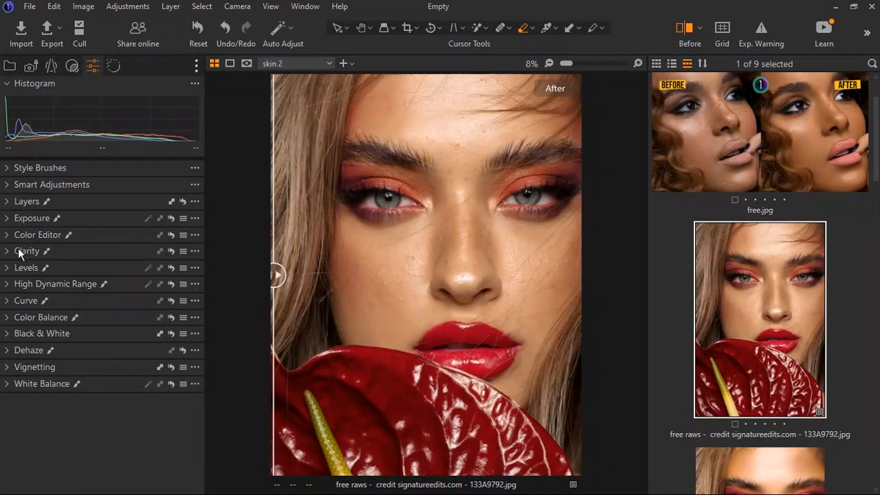
Try raising Shadow and Black in the skin 2 layer's High Dynamic Range settings.
click(12, 288)
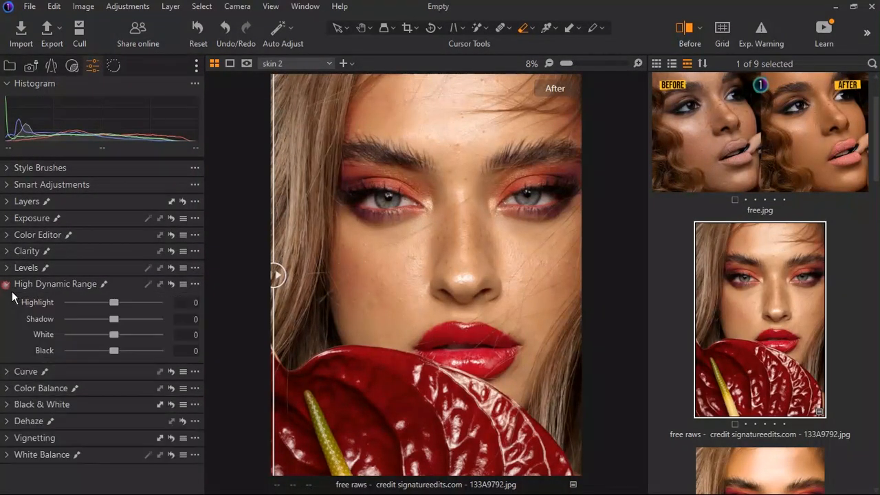
drag(124, 324, 129, 323)
drag(121, 360, 133, 356)
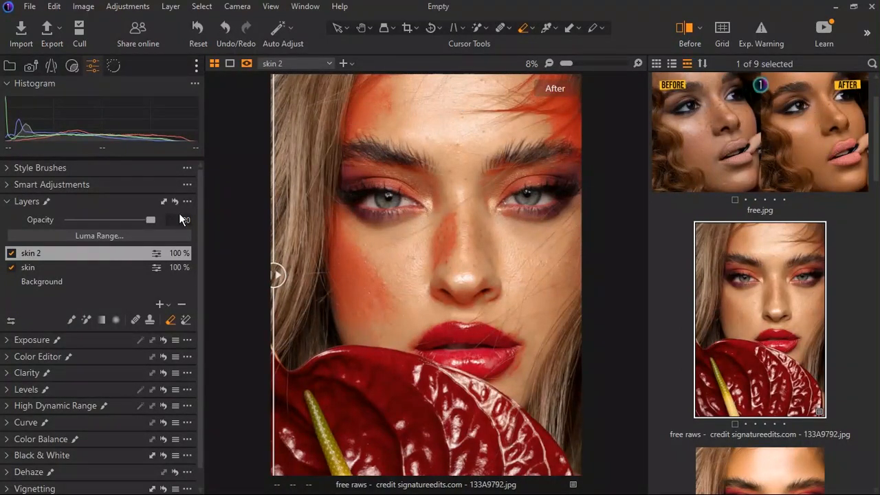
Set the skin 2 layer's Brightness to 9 and Saturation to -10 in the Exposure settings.
click(19, 204)
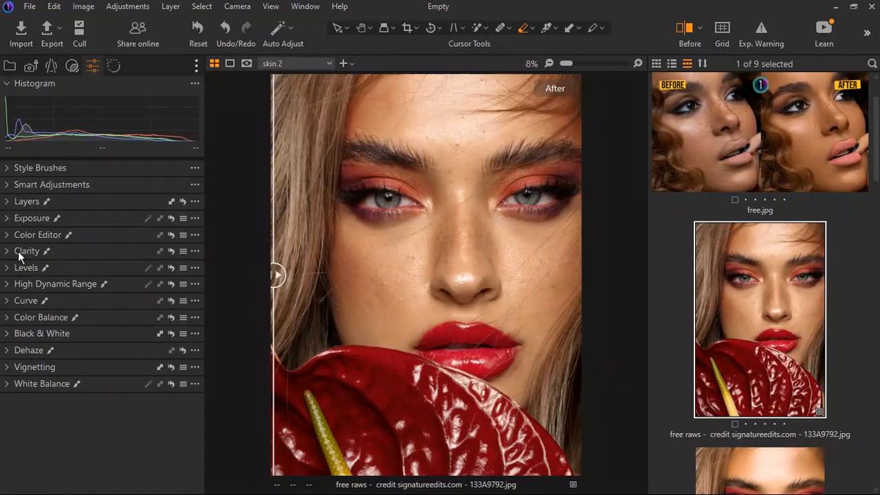
click(17, 219)
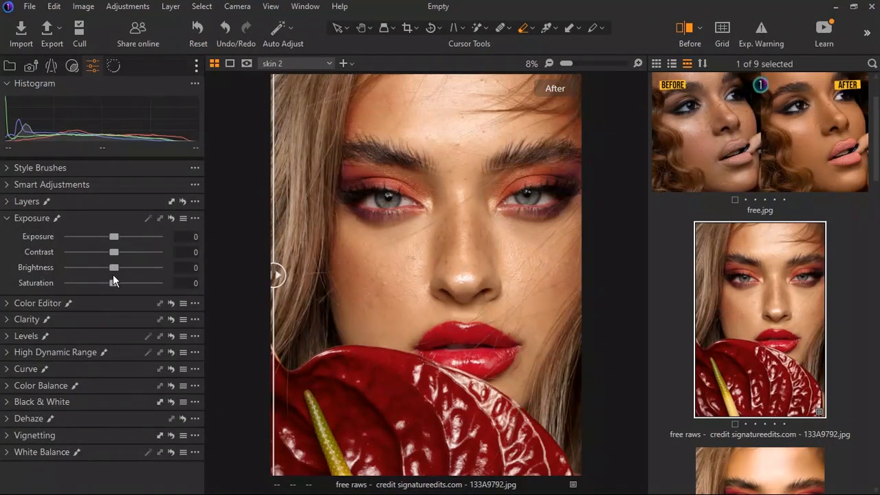
drag(123, 273, 131, 271)
click(17, 220)
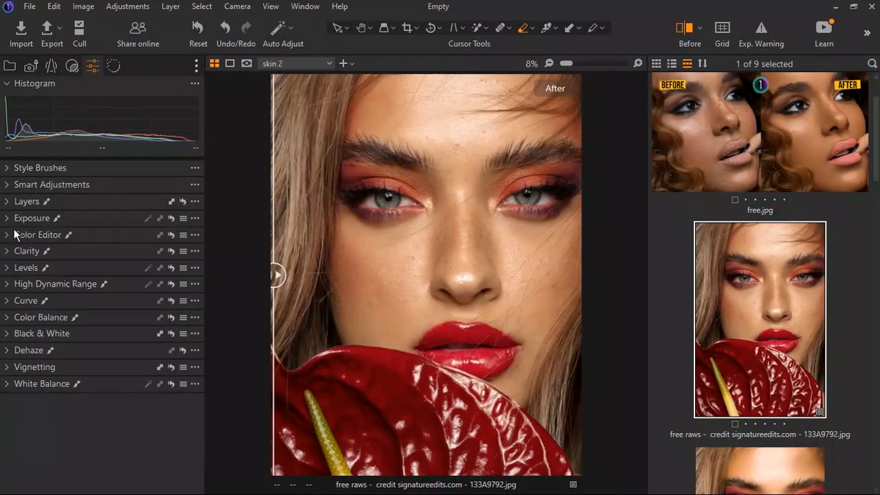
click(15, 220)
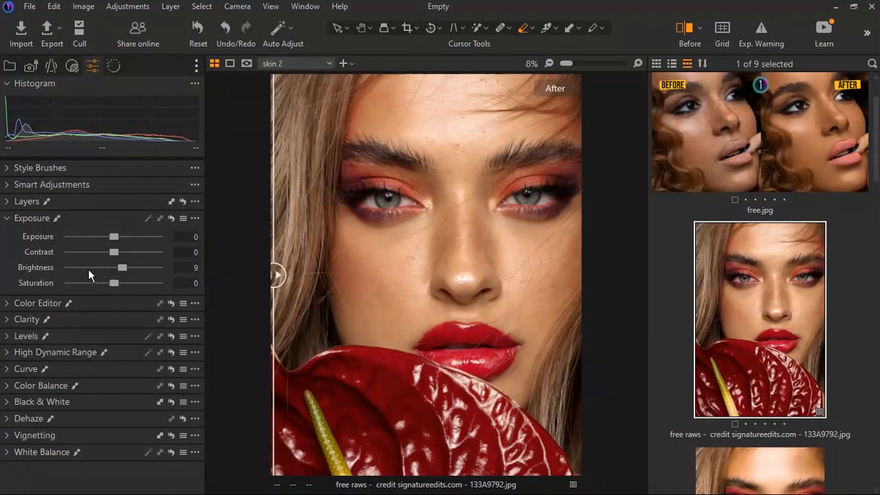
drag(119, 286, 114, 290)
click(15, 224)
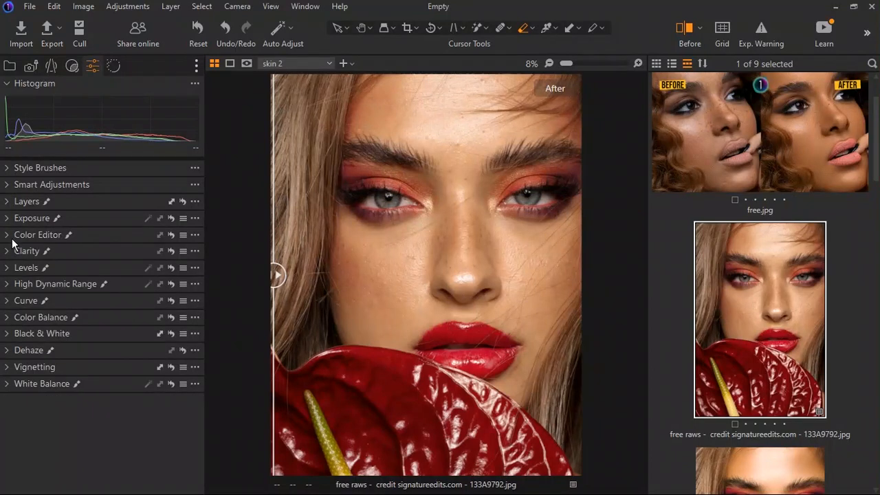
Raise the High Dynamic Range Shadow and Black values slightly on the skin 2 layer.
click(12, 288)
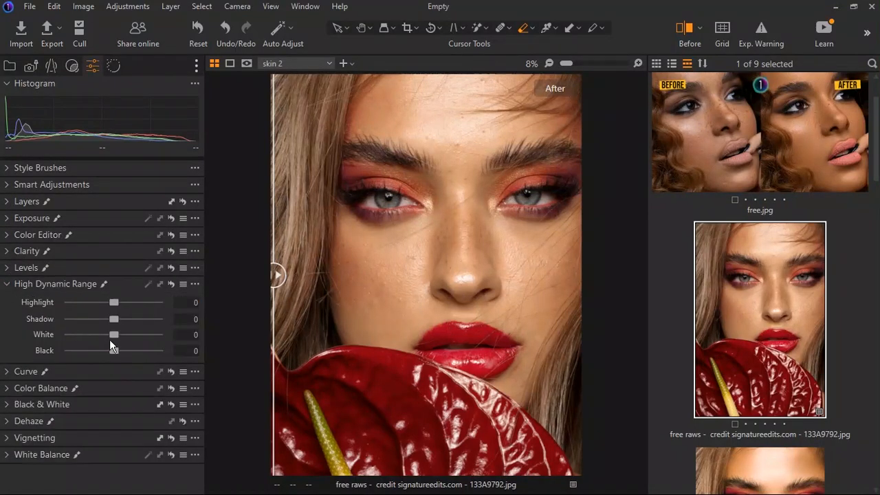
drag(123, 325, 130, 322)
drag(120, 359, 138, 354)
click(7, 284)
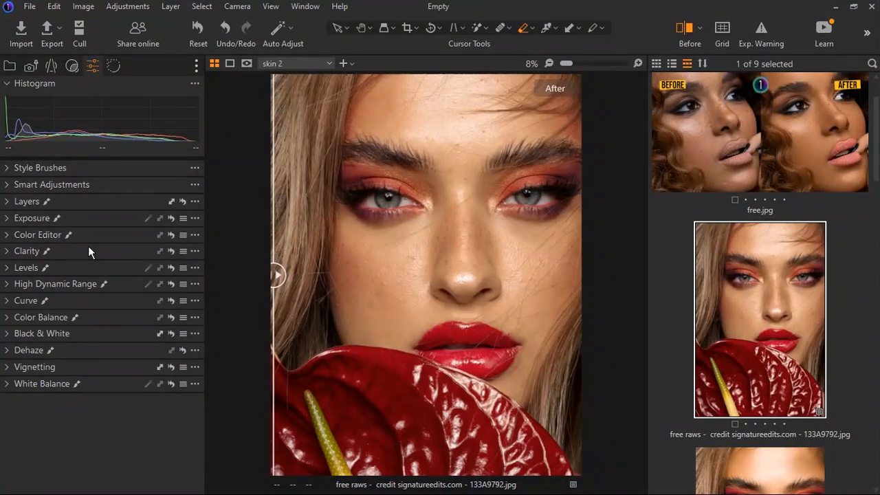
Add a new empty adjustment layer above skin 2 and name it "eyes".
click(15, 204)
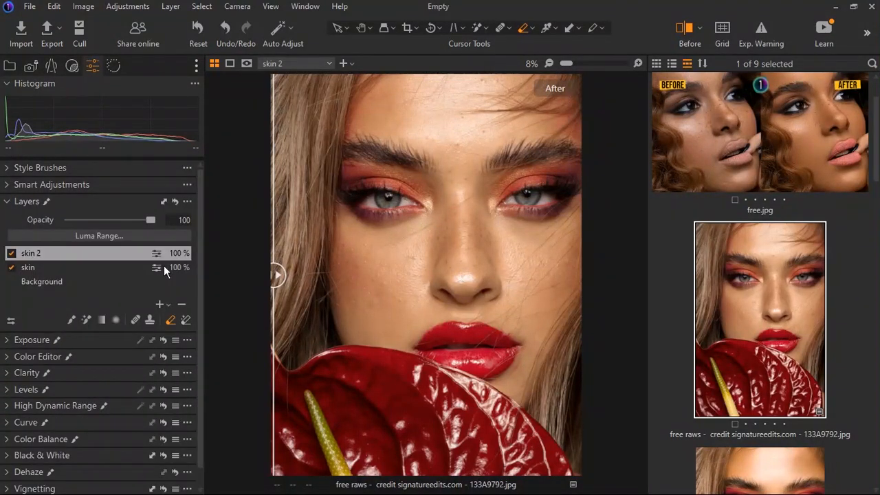
click(168, 304)
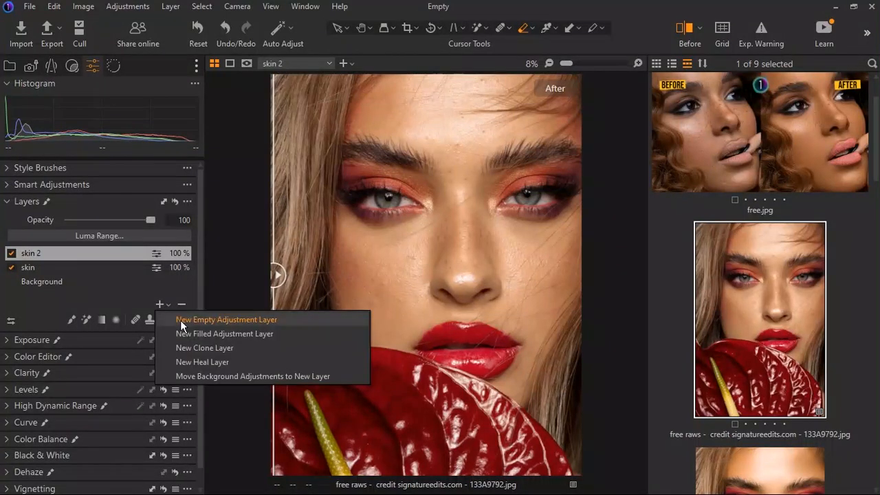
click(176, 324)
double_click(57, 255)
text(eyes)
key(Return)
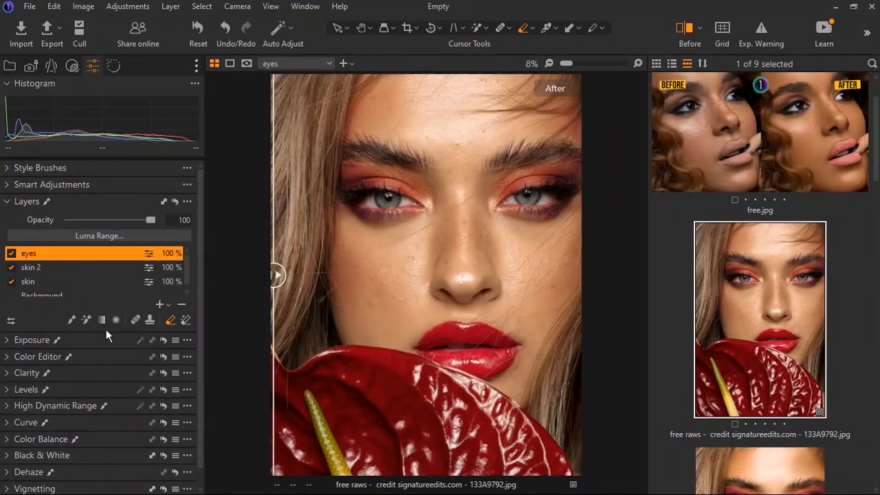
Brush the eyes layer's mask over the whites and irises of both eyes.
click(69, 319)
scroll(389, 200, up, 2)
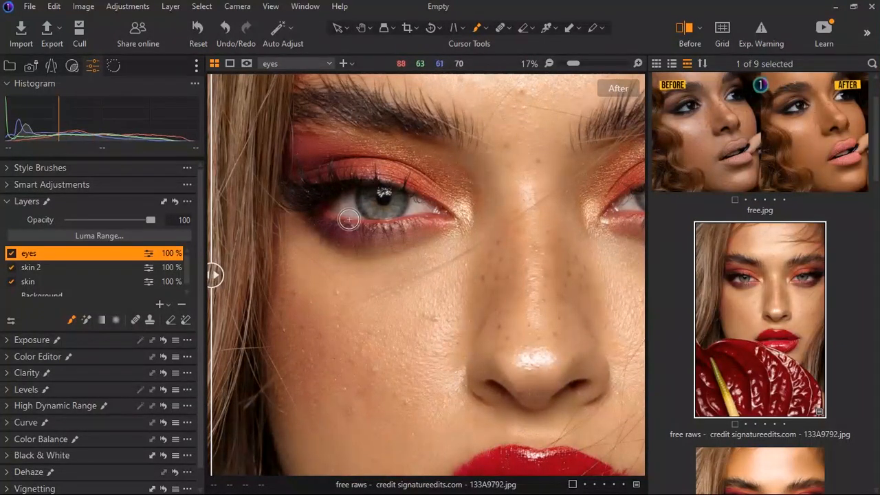
mouse_move(349, 218)
mouse_down()
mouse_move(370, 207)
mouse_move(362, 221)
mouse_move(439, 221)
mouse_move(403, 204)
mouse_move(356, 217)
mouse_move(450, 223)
mouse_move(419, 221)
mouse_up()
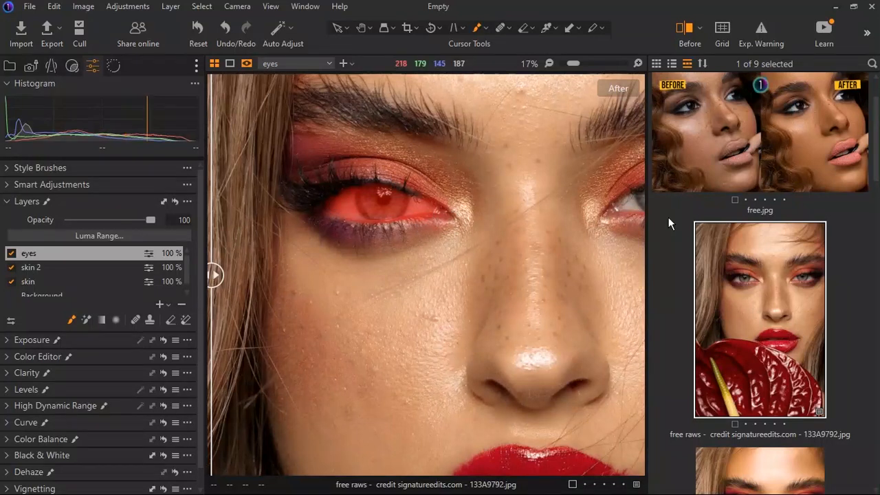
scroll(411, 236, down, 4)
scroll(556, 199, up, 4)
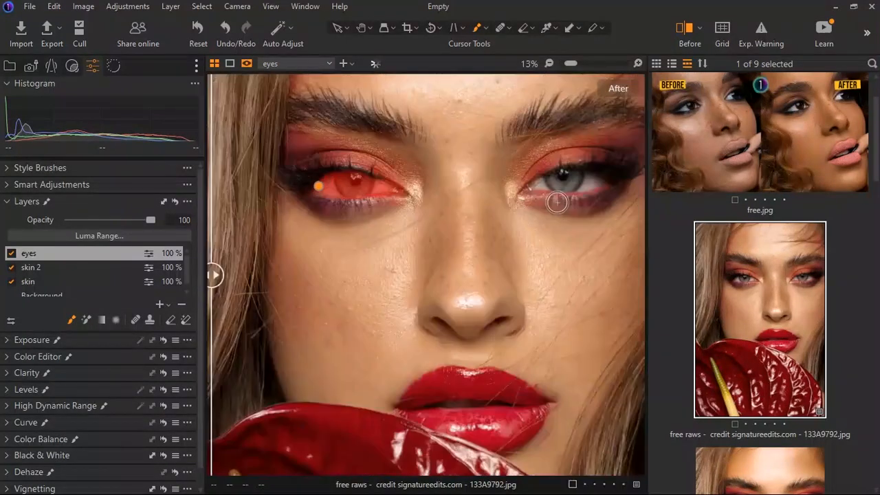
mouse_move(569, 188)
mouse_down()
mouse_move(629, 190)
mouse_move(610, 197)
mouse_move(629, 187)
mouse_move(605, 180)
mouse_move(632, 183)
mouse_move(608, 184)
mouse_move(616, 184)
mouse_move(602, 197)
mouse_move(635, 186)
mouse_move(569, 193)
mouse_up()
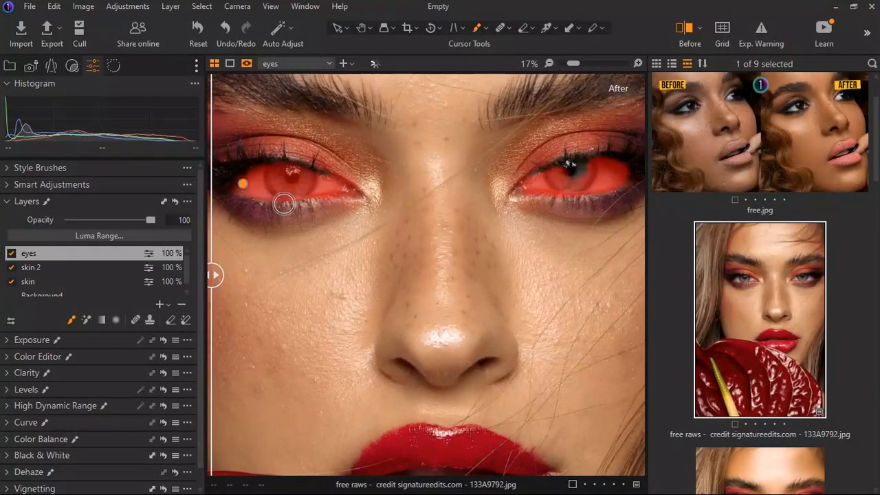
Enlarge the eraser and remove the mask from both irises, keeping only the whites of the eyes masked.
click(171, 321)
key([)
key([)
key([)
mouse_move(320, 209)
mouse_down()
mouse_move(305, 198)
mouse_move(314, 200)
mouse_up()
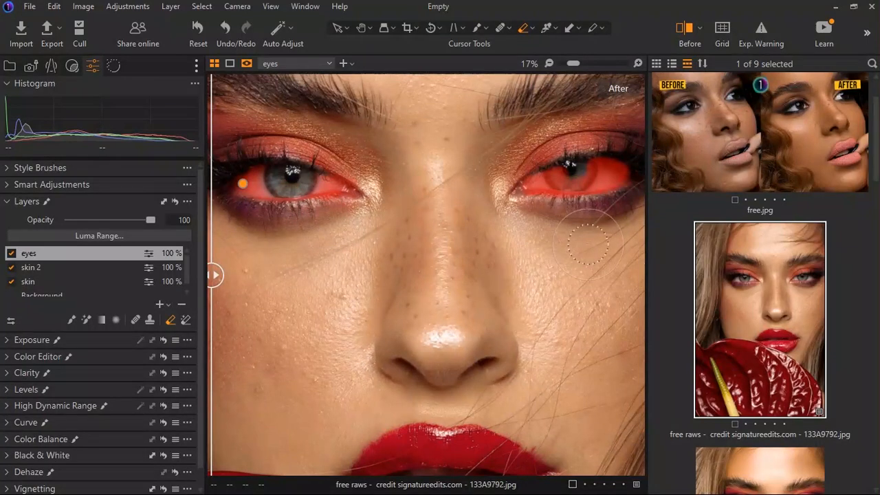
drag(608, 206, 550, 235)
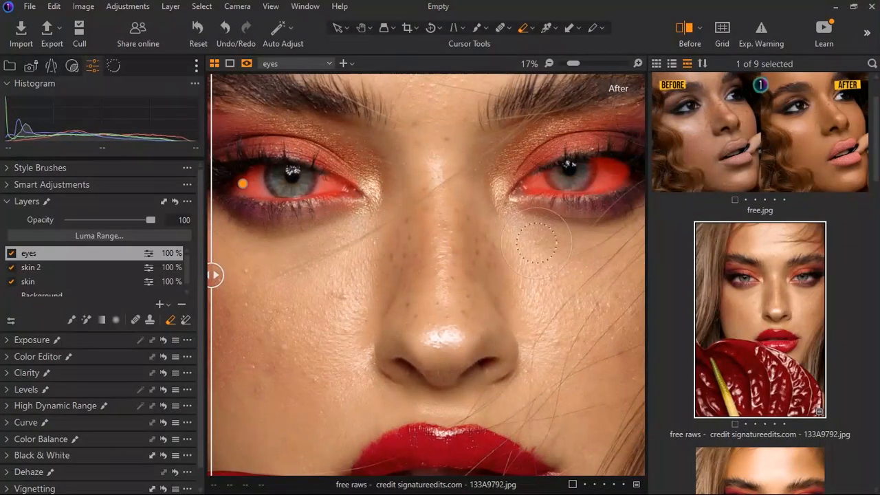
Brush the eyes layer's mask over the teeth visible in the gap between the lips.
scroll(447, 367, down, 5)
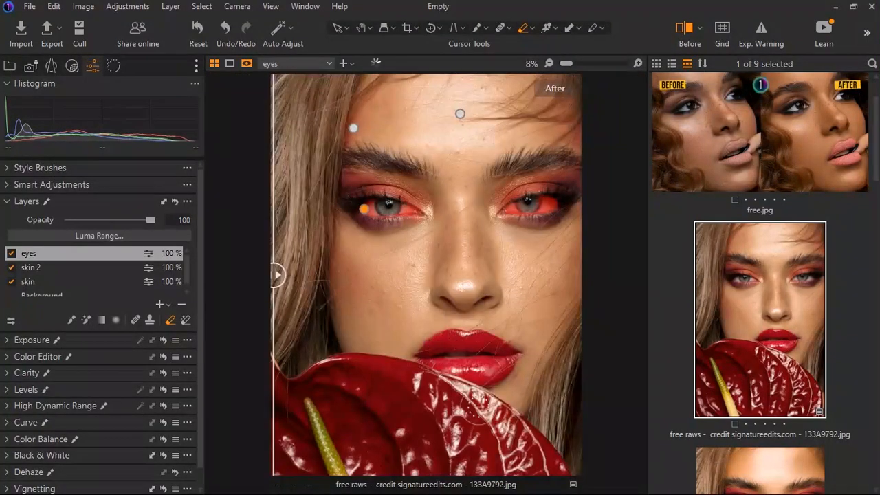
scroll(476, 370, up, 5)
scroll(477, 370, up, 3)
scroll(455, 324, down, 3)
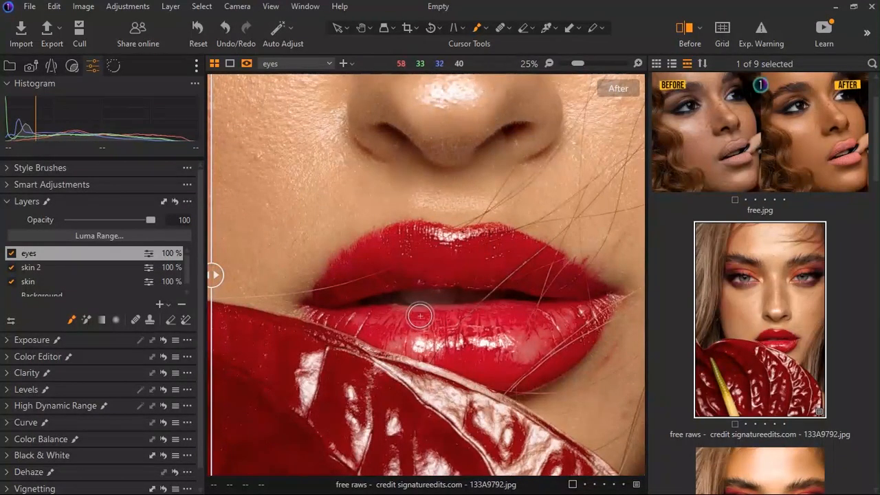
drag(467, 311, 514, 307)
drag(392, 312, 403, 310)
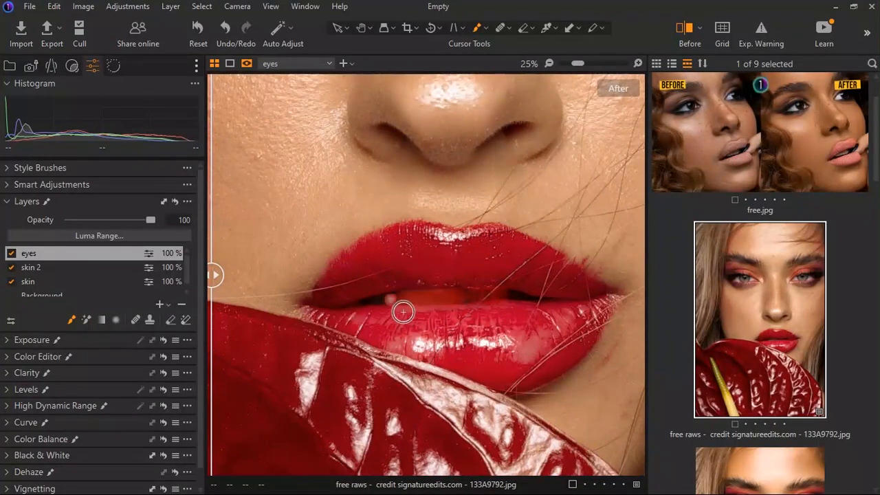
Erase the mask spill from the upper and lower lips around the teeth.
click(172, 321)
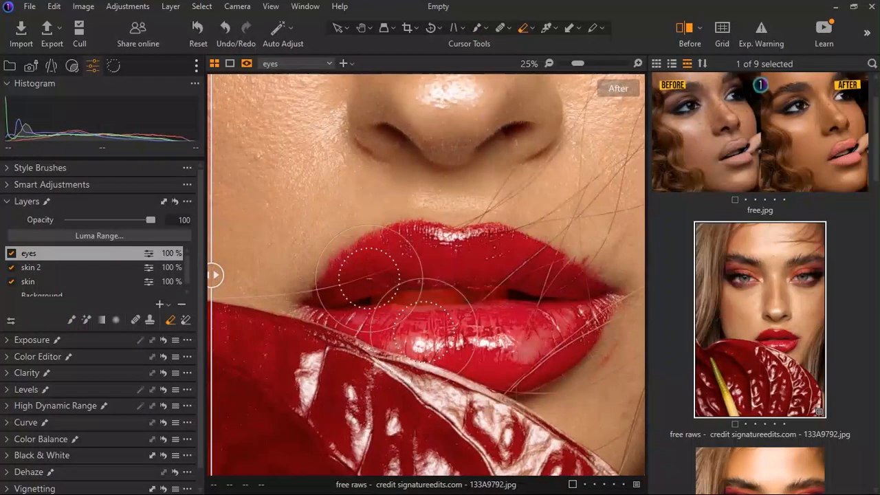
mouse_move(366, 270)
mouse_down()
mouse_move(382, 255)
mouse_move(479, 250)
mouse_up()
mouse_move(534, 304)
mouse_down()
mouse_move(633, 360)
mouse_move(621, 406)
mouse_move(474, 413)
mouse_move(373, 339)
mouse_move(452, 324)
mouse_move(570, 363)
mouse_move(658, 373)
mouse_move(605, 372)
mouse_up()
Lower the Exposure tool's Saturation to -58 on the eyes layer.
key(ctrl+0)
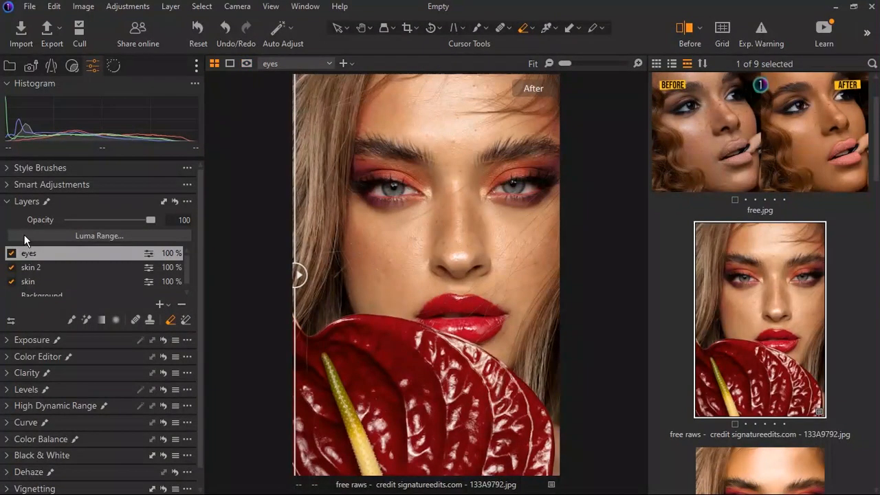
click(17, 205)
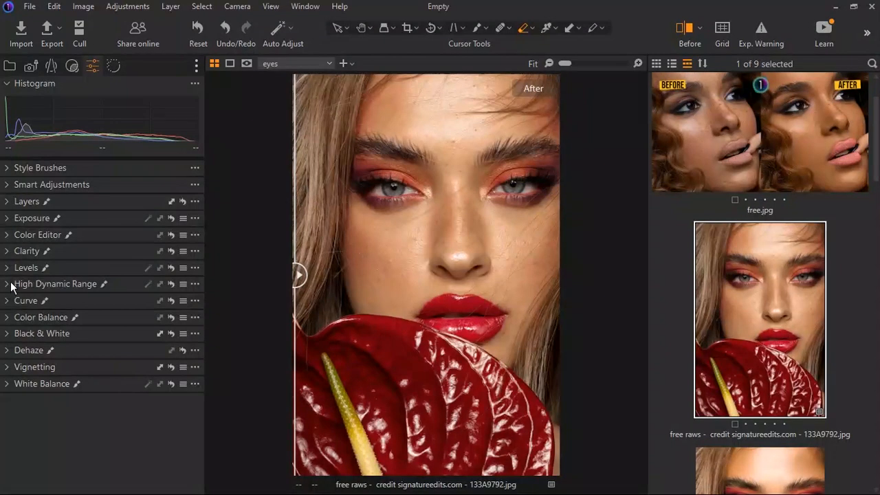
click(18, 219)
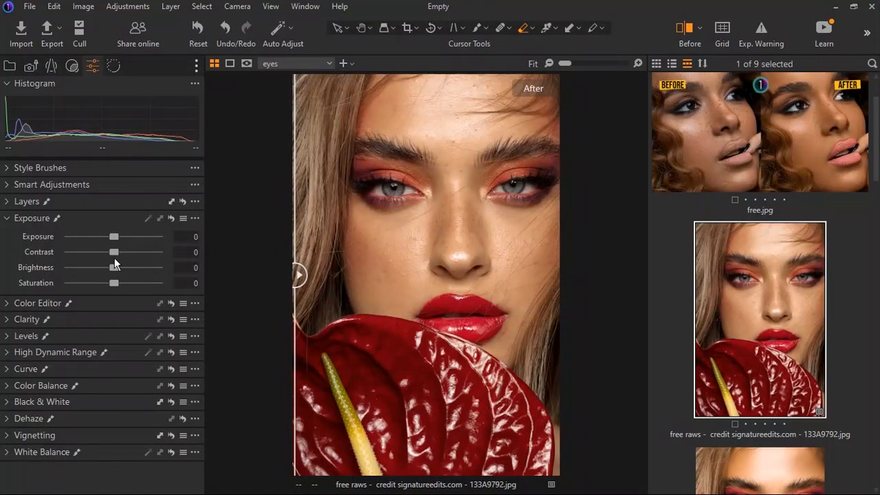
drag(117, 290, 79, 294)
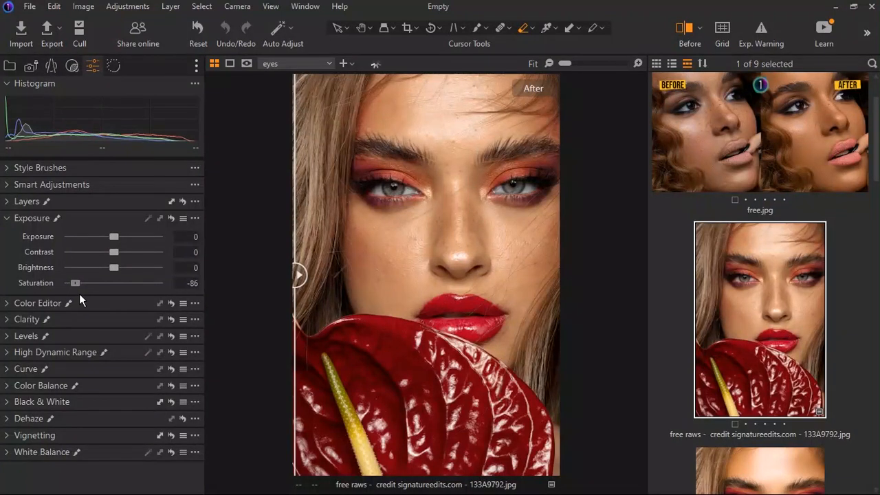
click(124, 274)
drag(81, 291, 94, 291)
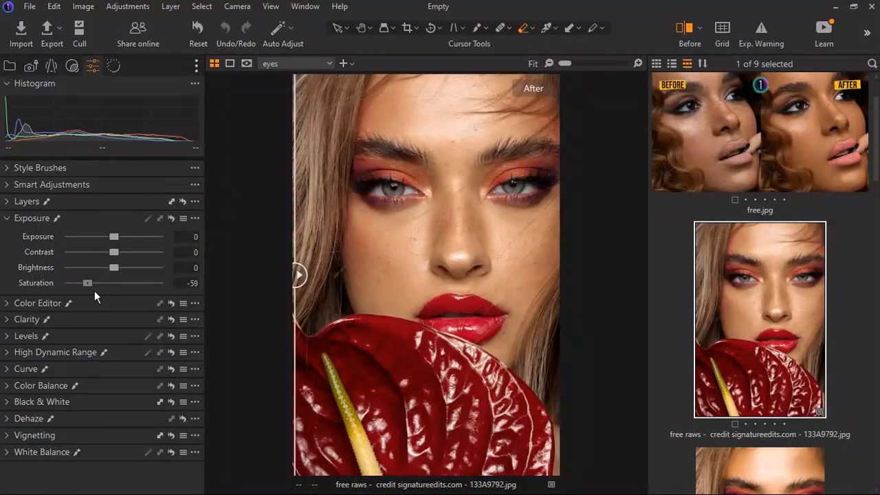
Set the High Dynamic Range Highlight to -22 on the eyes layer.
click(13, 355)
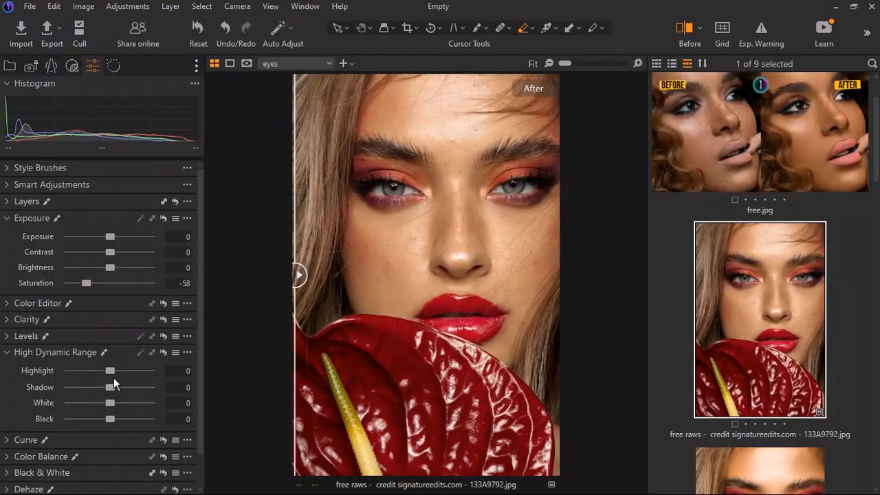
drag(116, 373, 108, 372)
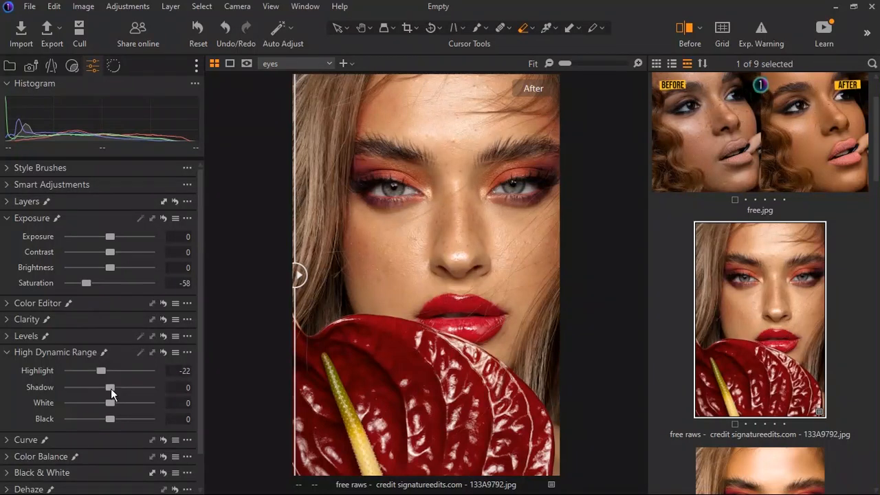